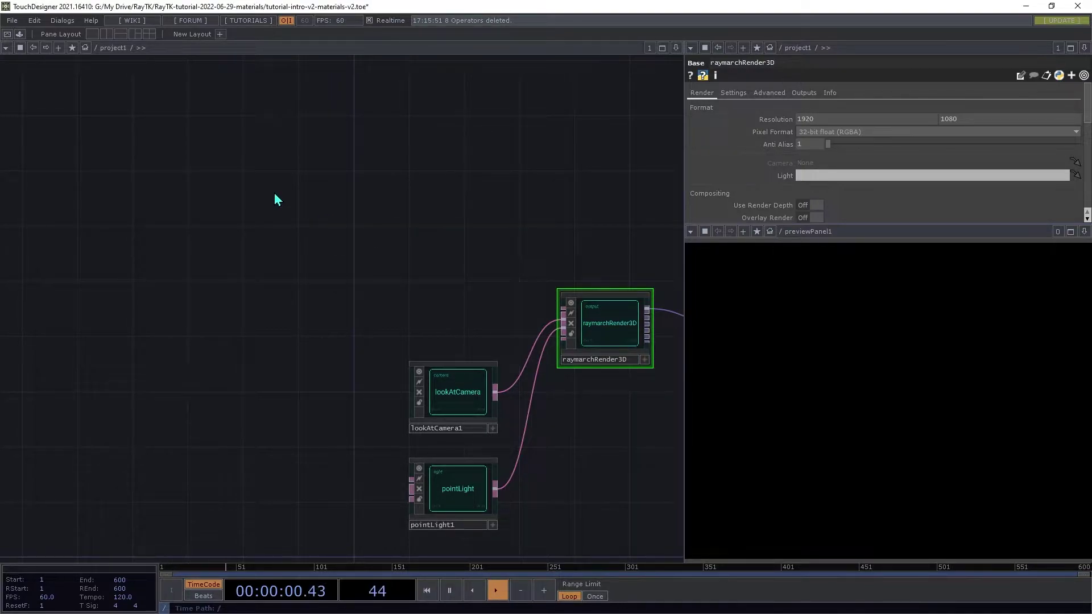
# Step: Add a torusSdf operator from the RayTK palette in the upper-left of the network
pyautogui.hotkey('alt', 'r')
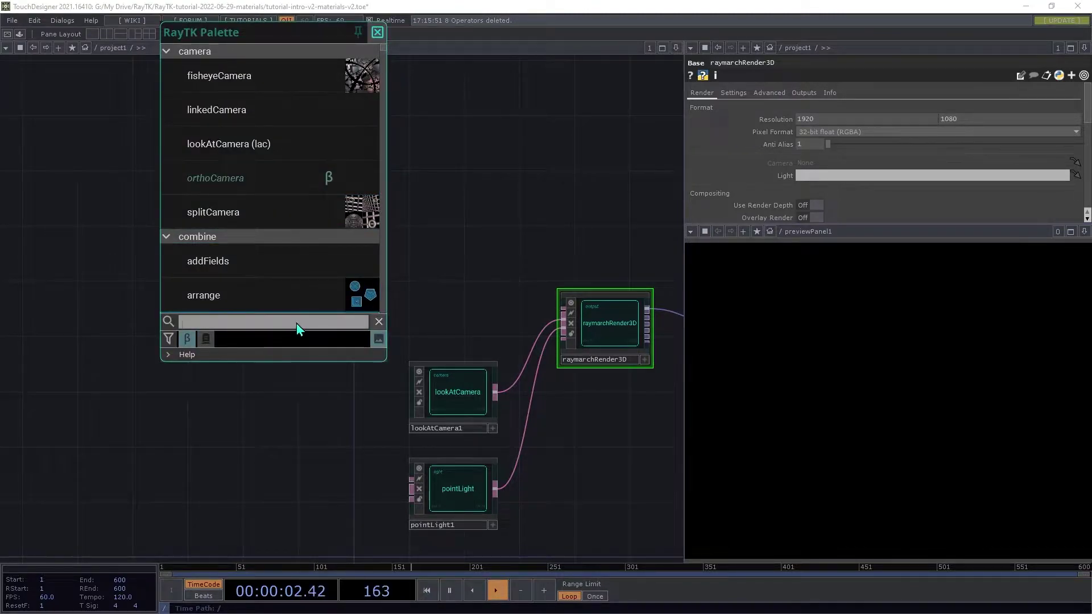
pyautogui.write('tor')
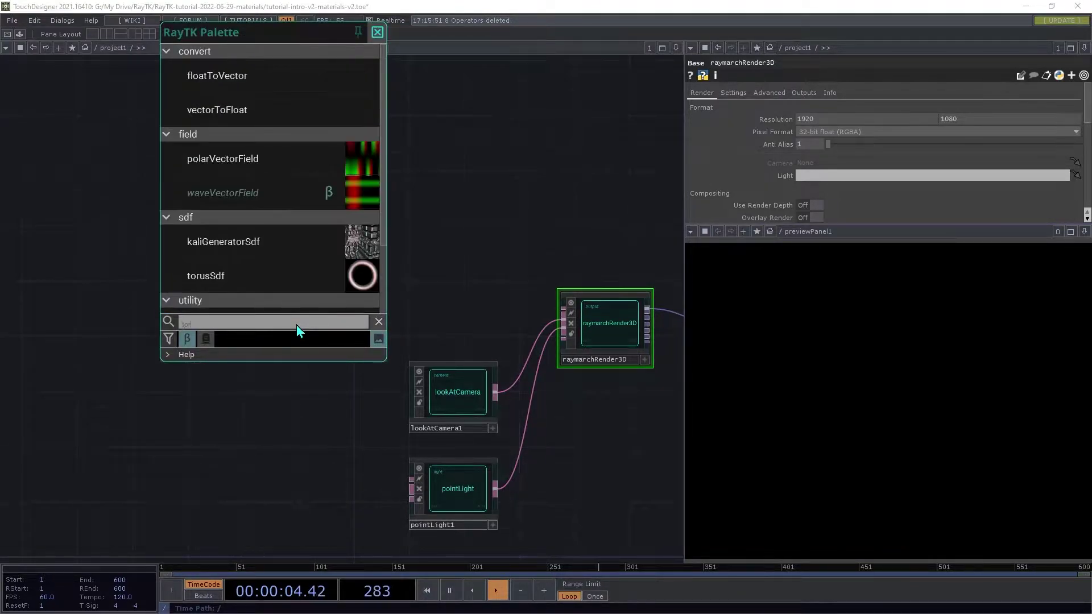
pyautogui.click(264, 281)
pyautogui.moveTo(348, 308); pyautogui.dragTo(129, 199)
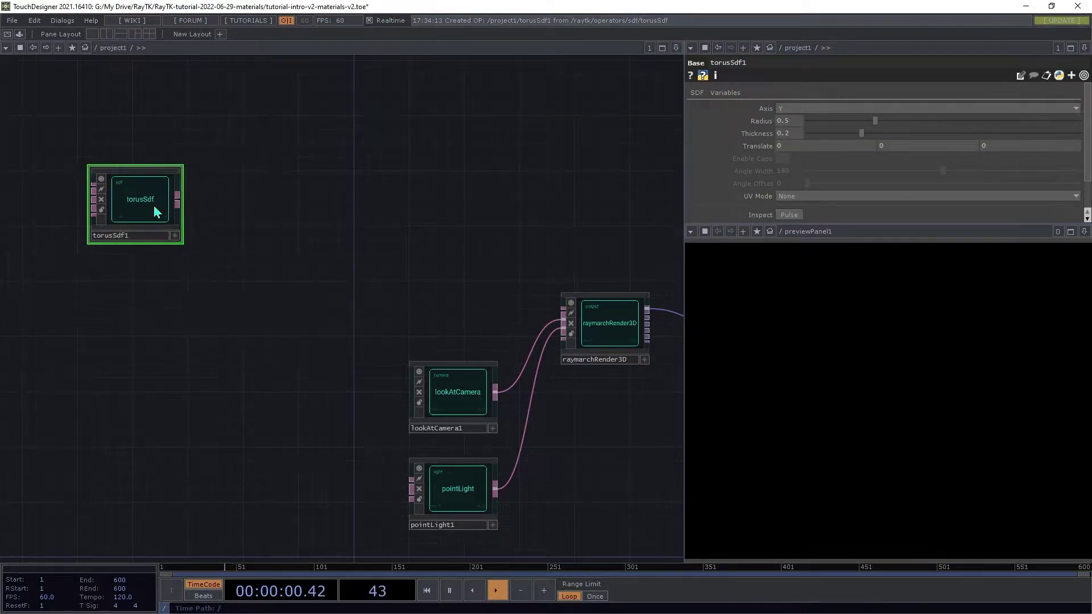
# Step: Set the torus Axis to Z, Radius 1 and Thickness 0.5
pyautogui.click(817, 105)
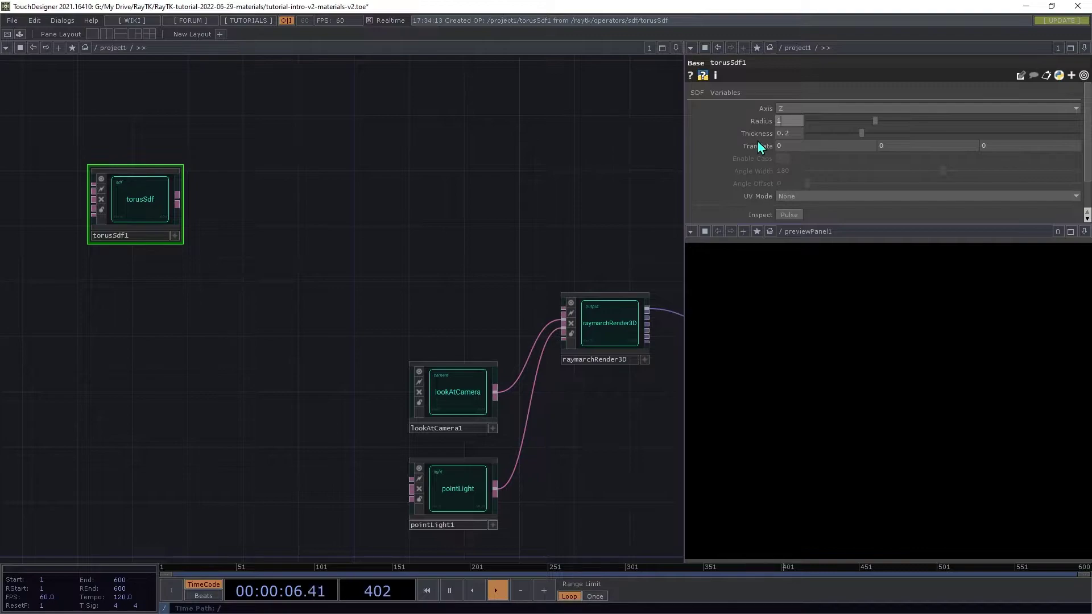
pyautogui.hotkey('ctrl', 'z')
pyautogui.click(793, 136)
pyautogui.write('0')
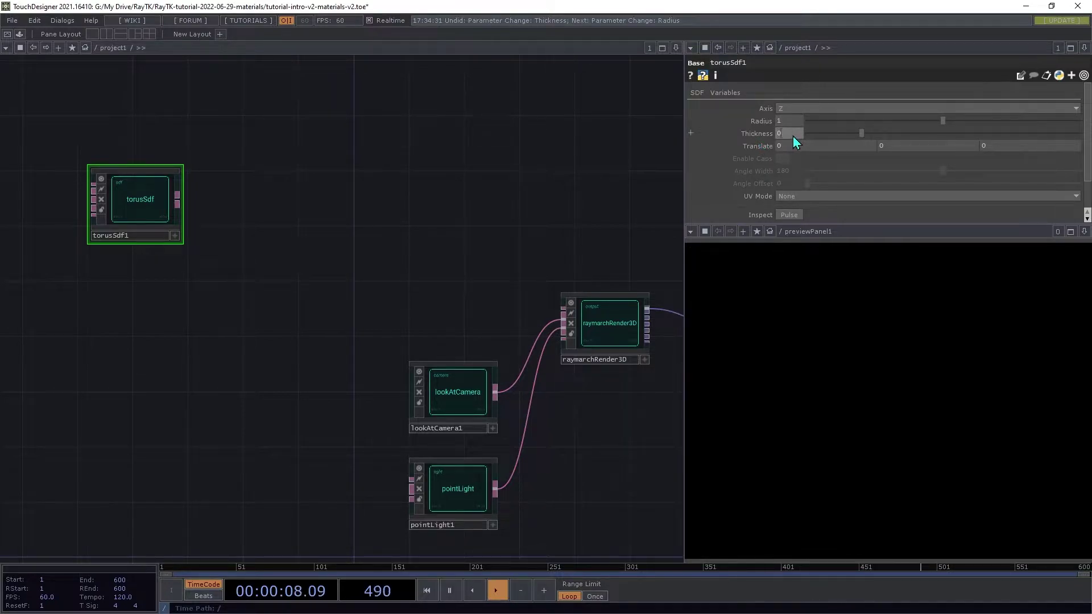
pyautogui.press('Return')
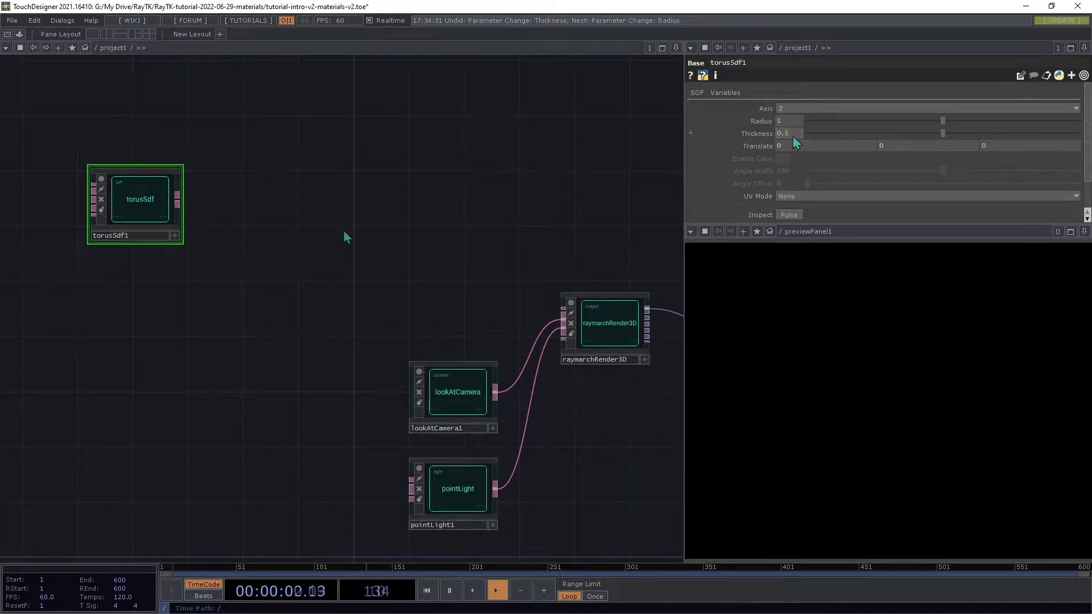
# Step: Add an arrange op feeding raymarchRender3D and connect torusSdf1 into its first input
pyautogui.hotkey('alt', 'r')
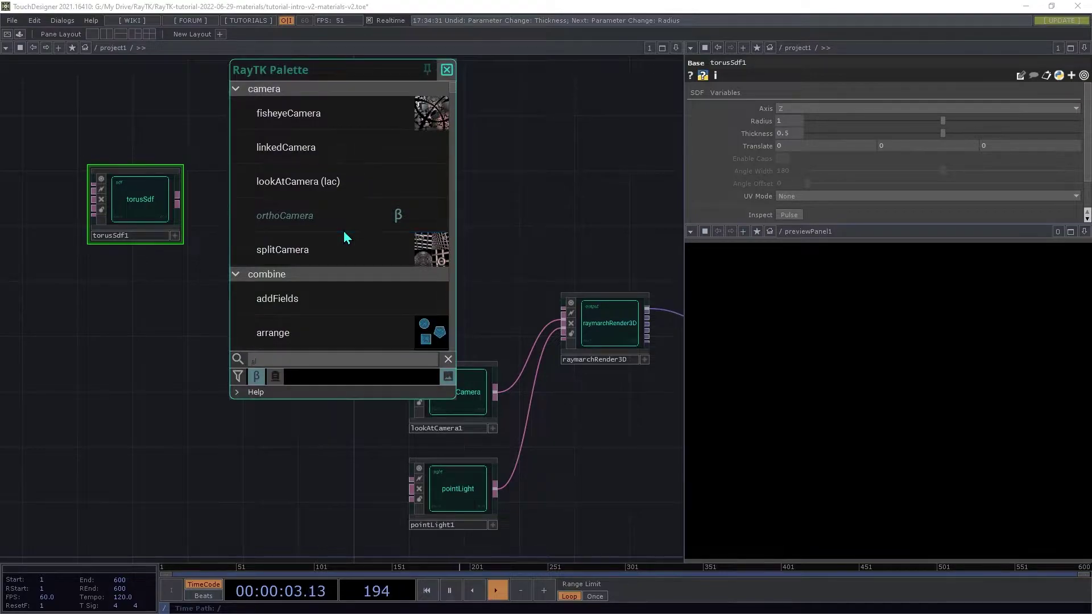
pyautogui.click(305, 339)
pyautogui.moveTo(346, 312); pyautogui.dragTo(305, 235)
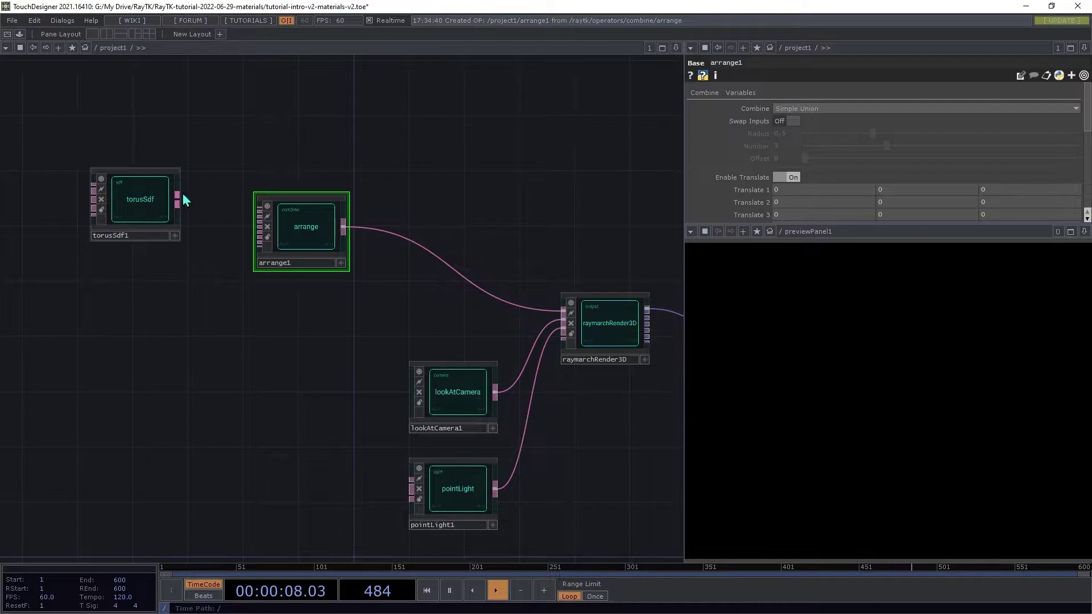
pyautogui.click(261, 210)
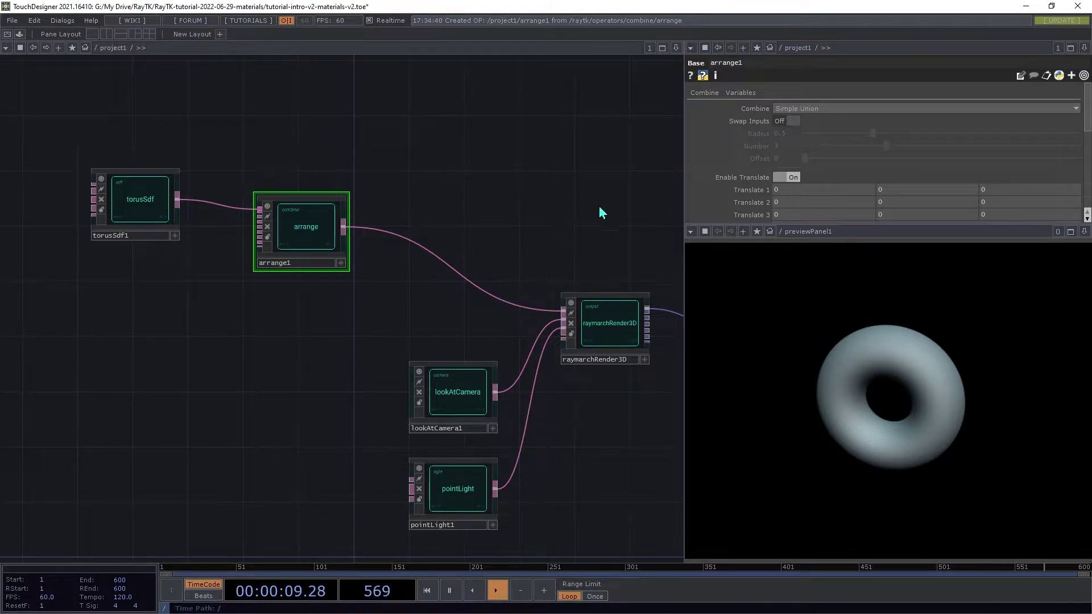
# Step: Duplicate torusSdf1 and wire the copy, torusSdf2, into arrange1's second input
pyautogui.click(151, 205)
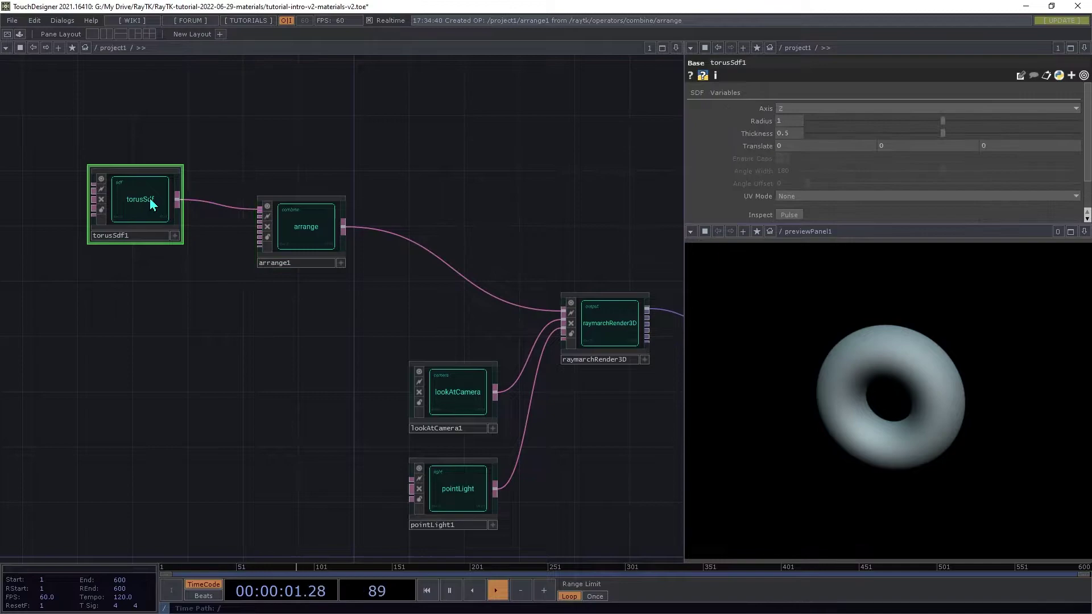
pyautogui.hotkey('ctrl', 'c')
pyautogui.hotkey('ctrl', 'v')
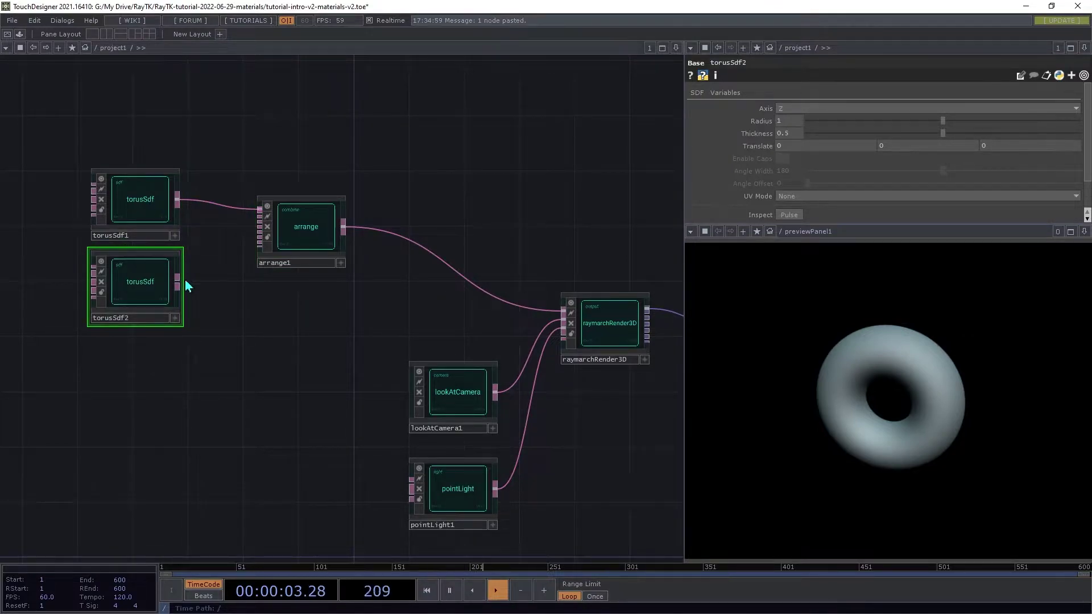
pyautogui.click(177, 280)
pyautogui.click(259, 214)
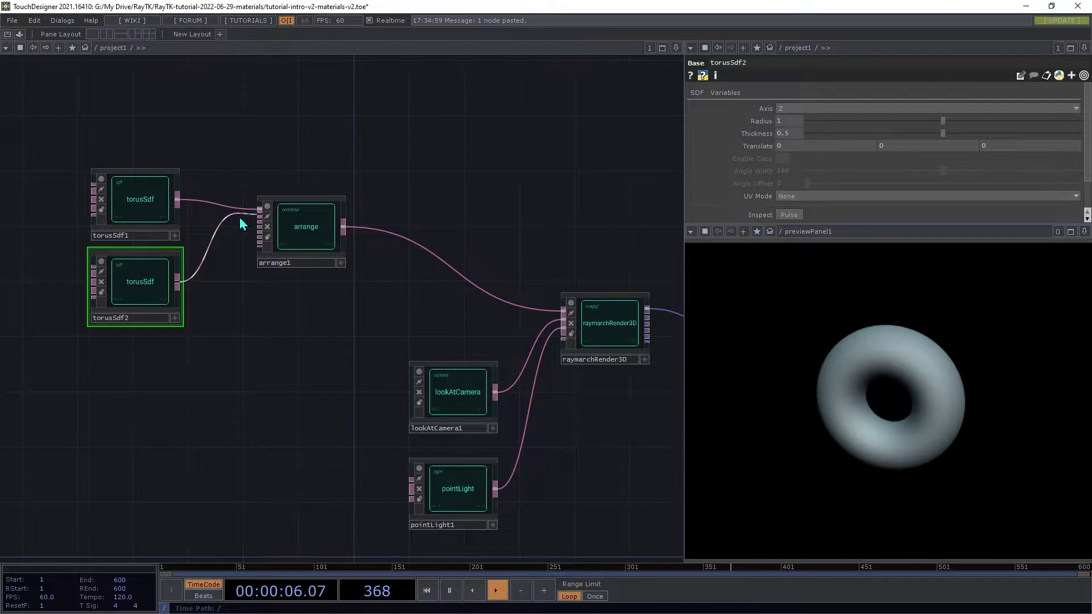
# Step: In arrange1, offset the first torus to -1.5, 0, 1 and the second to X 1.5
pyautogui.click(291, 250)
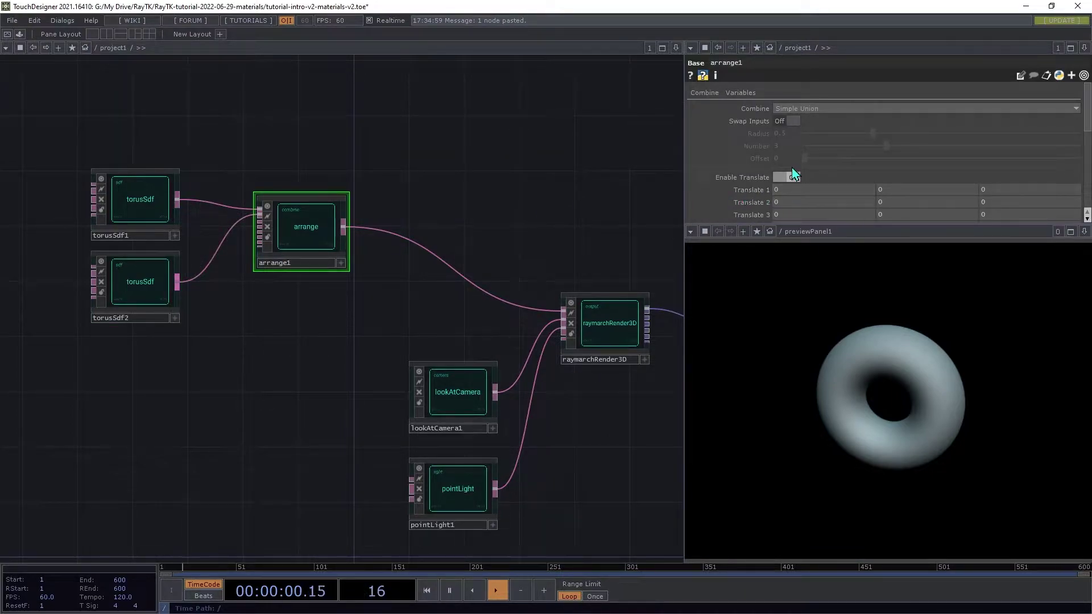
pyautogui.scroll(-1, 792, 168)
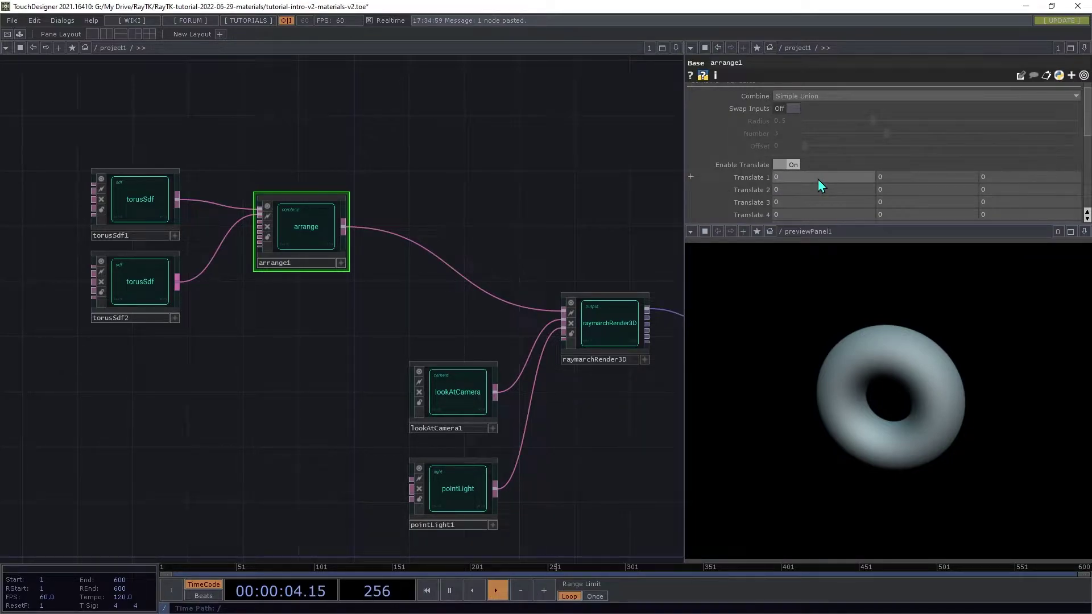
pyautogui.write('-1.5')
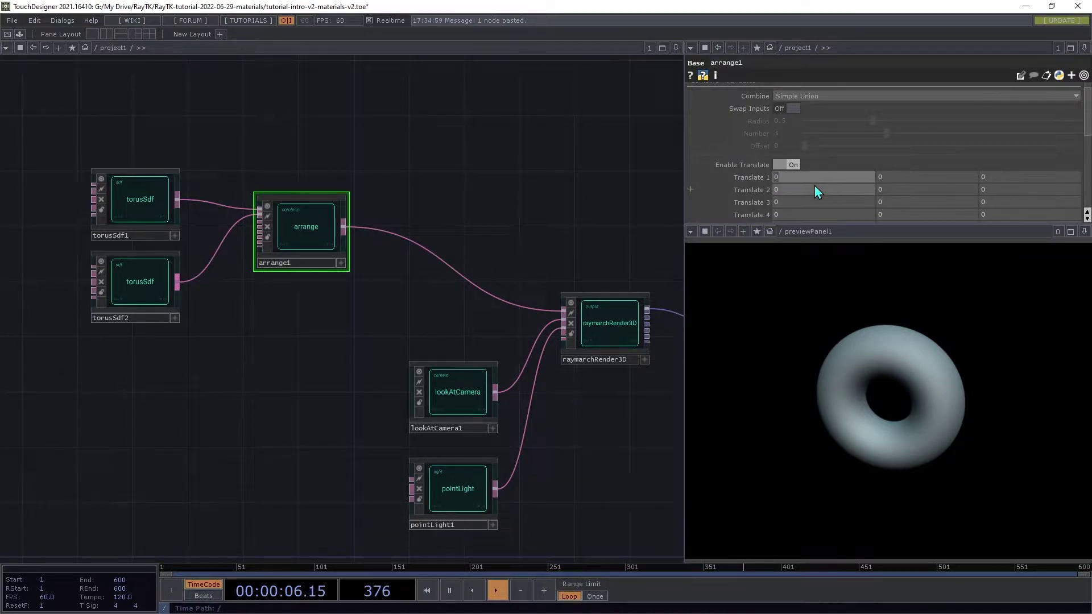
pyautogui.press('Return')
pyautogui.press('Tab')
pyautogui.press('Tab')
pyautogui.write('1')
pyautogui.press('Return')
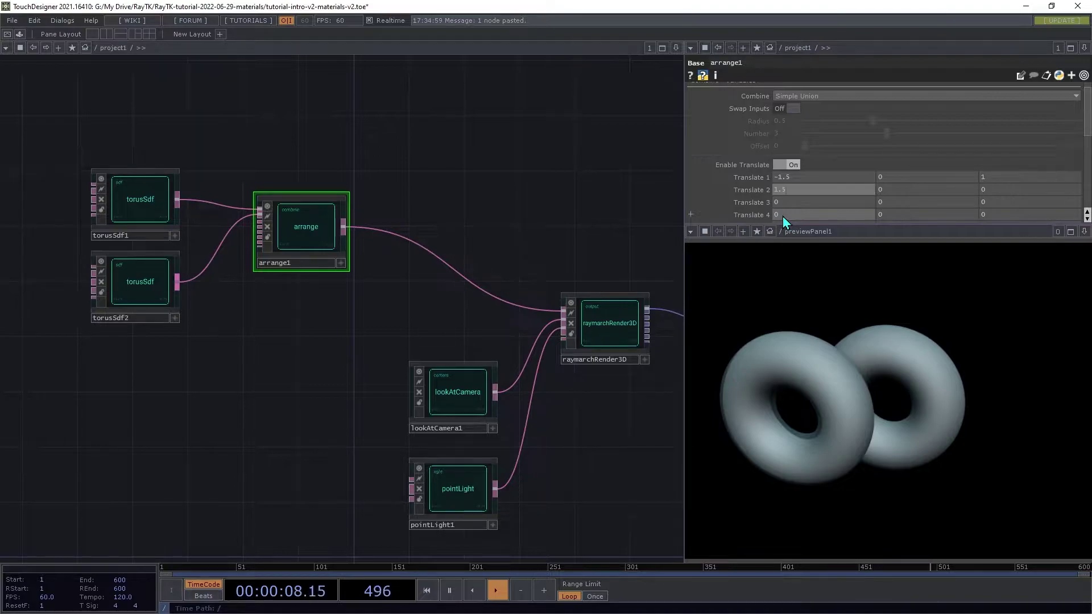
pyautogui.write('1.5')
pyautogui.press('Tab')
pyautogui.press('Tab')
pyautogui.press('Tab')
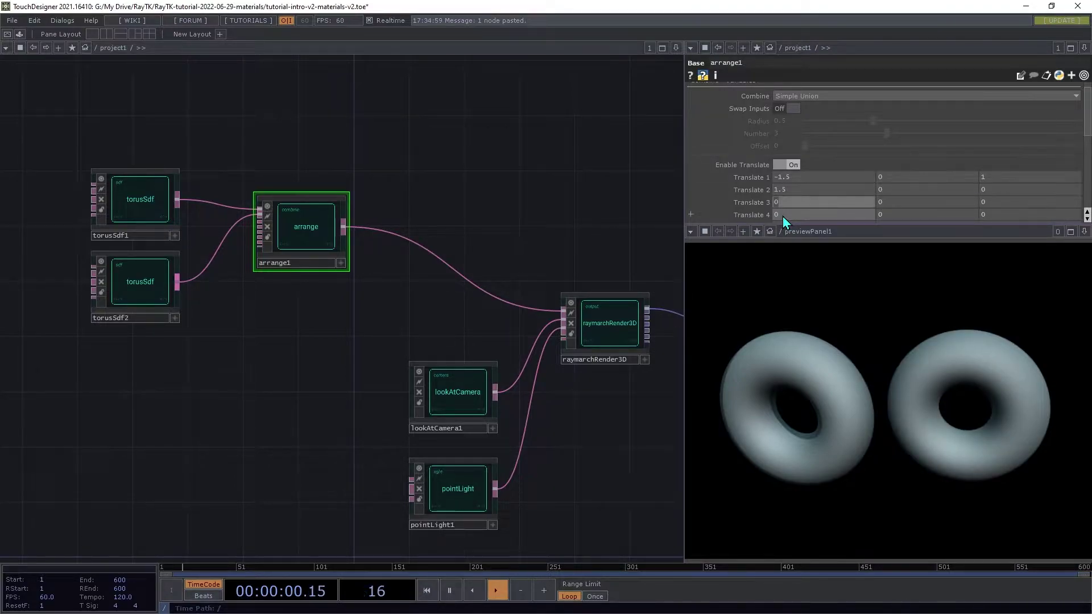
# Step: Add a planeSdf below the tori and wire it into arrange1's third input
pyautogui.hotkey('alt', 'r')
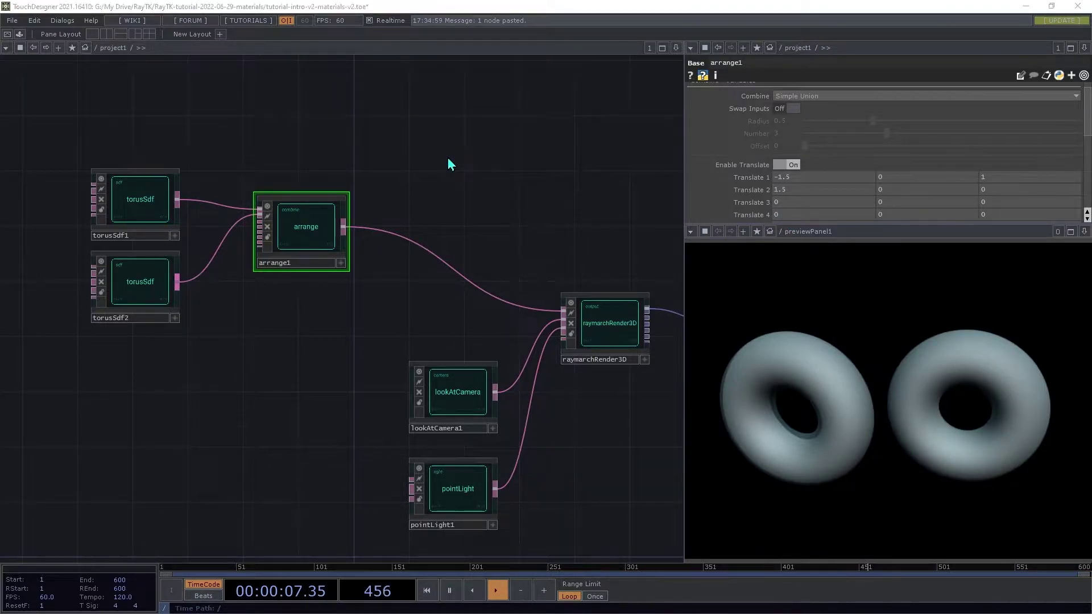
pyautogui.write('plan')
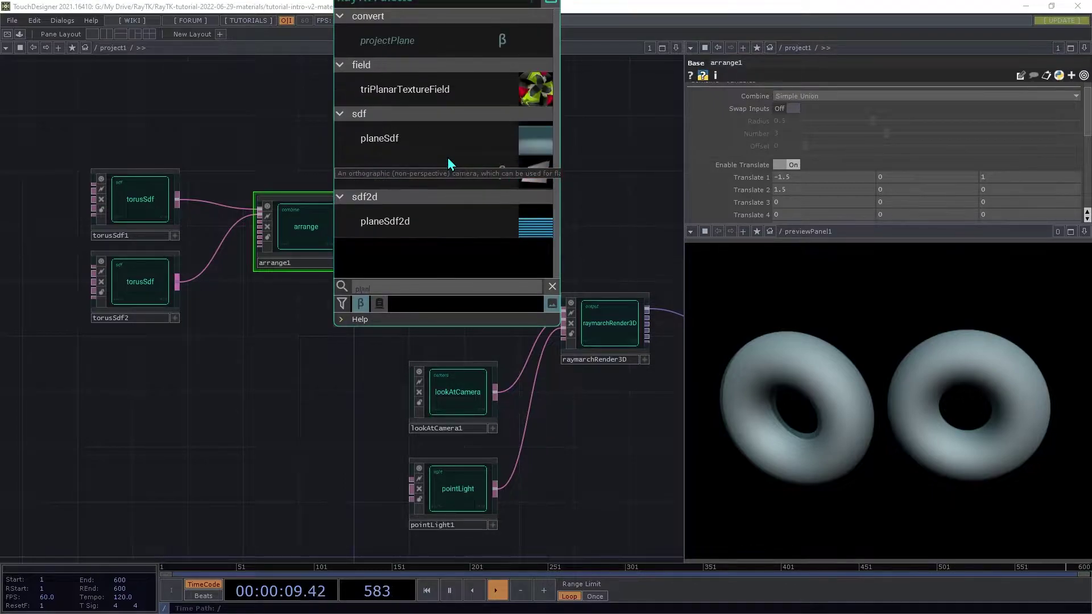
pyautogui.click(435, 145)
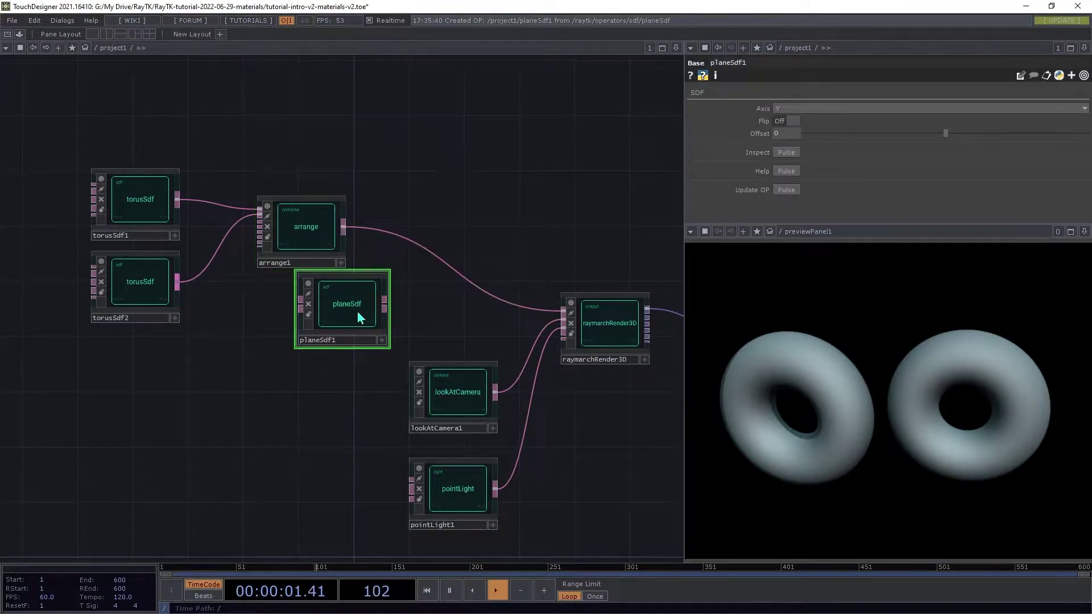
pyautogui.click(167, 453)
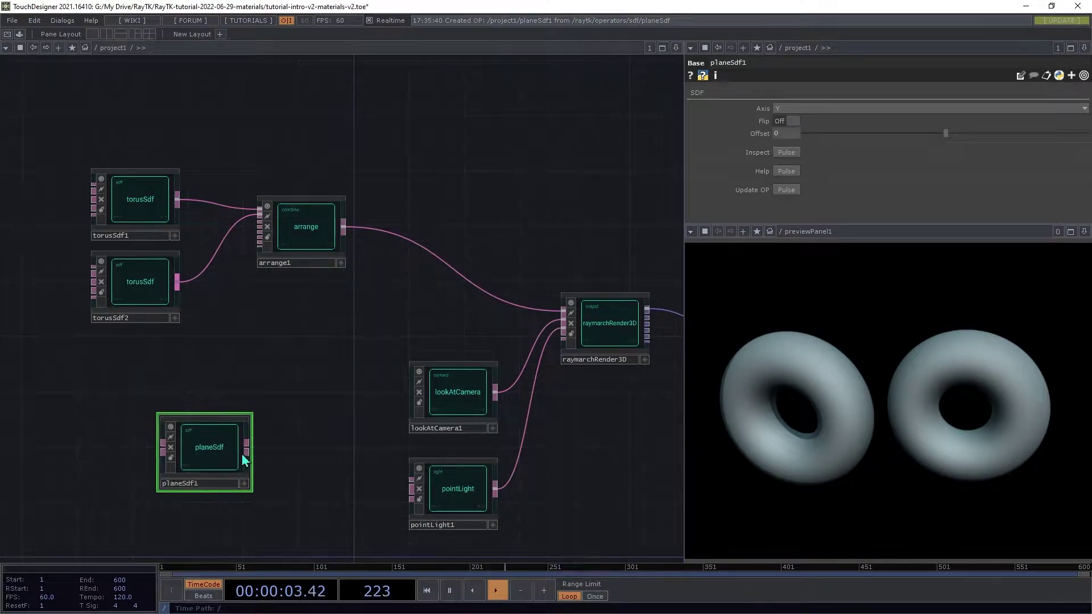
pyautogui.moveTo(246, 452); pyautogui.dragTo(244, 220)
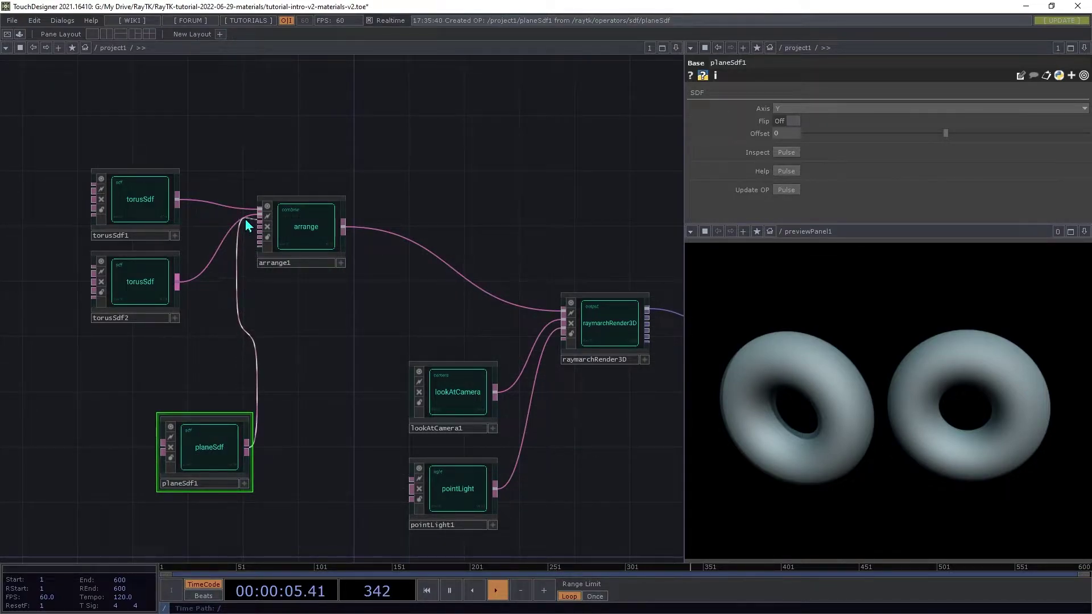
# Step: Lower the plane to Y -1 using arrange1's Translate 3
pyautogui.click(326, 237)
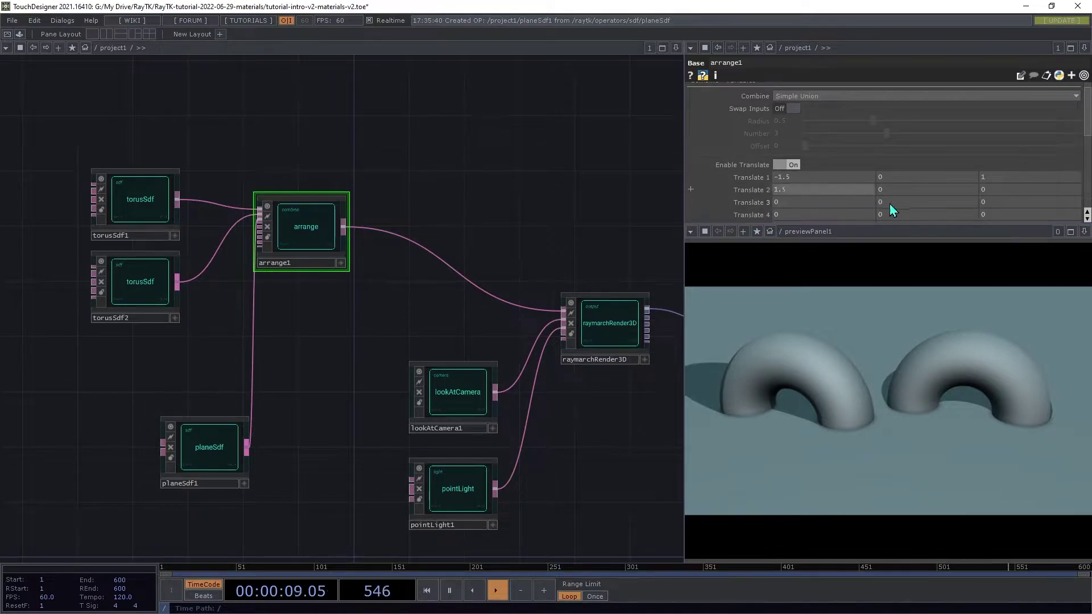
pyautogui.middleClick(912, 202)
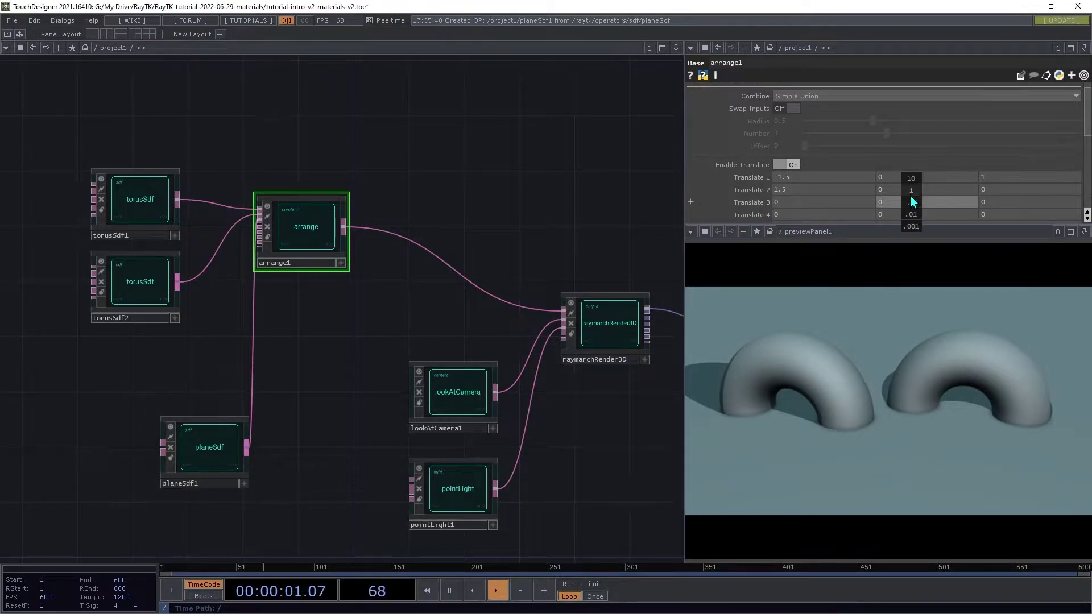
pyautogui.moveTo(902, 193); pyautogui.dragTo(887, 193, button='middle')
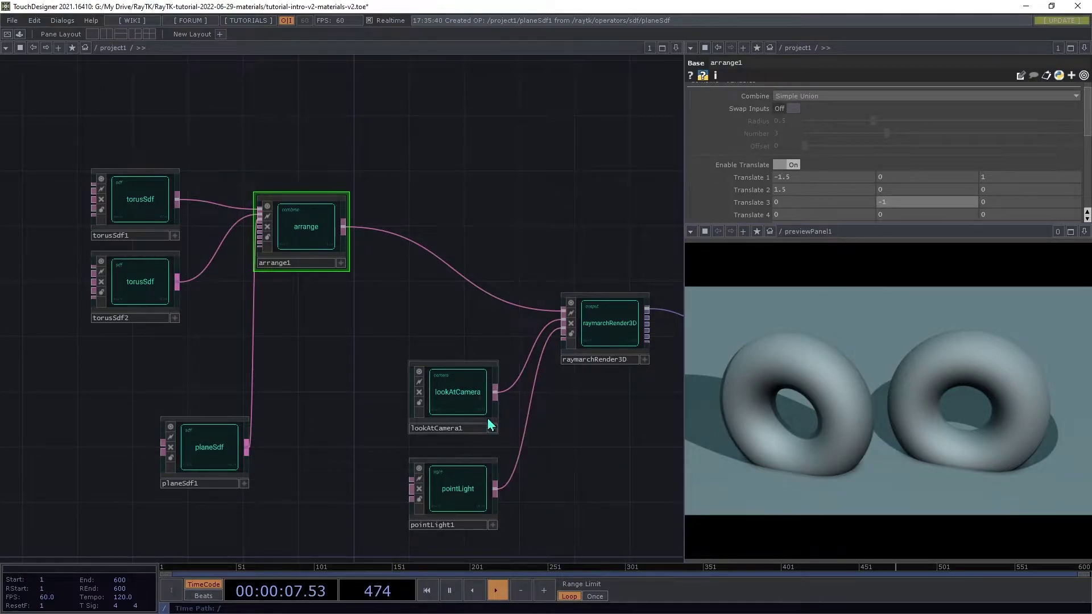
# Step: Step through lookAtCamera1's position and rotation values
pyautogui.click(470, 404)
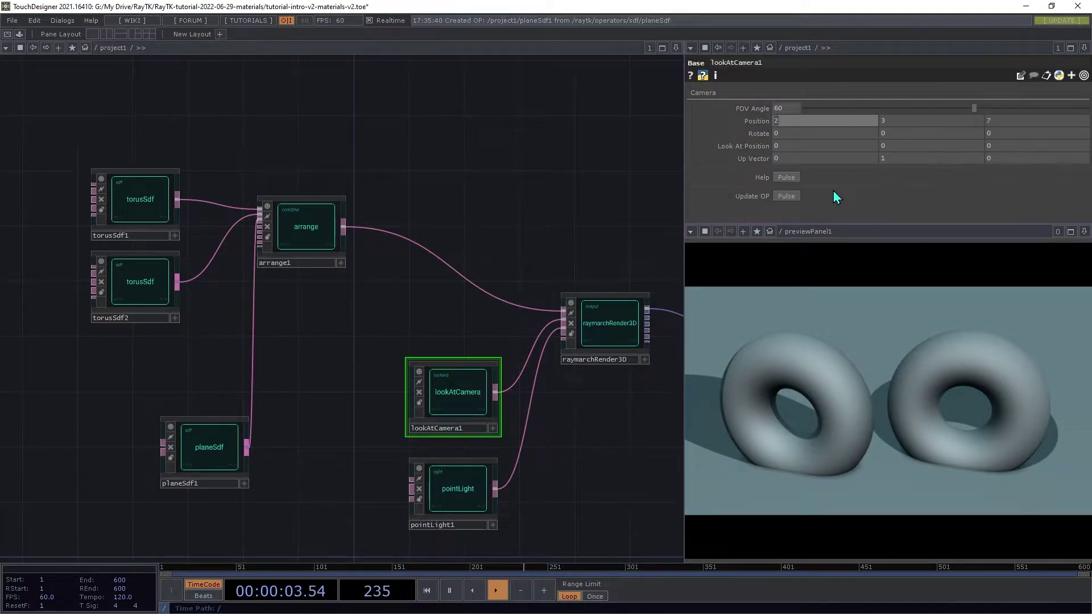
pyautogui.press('Tab')
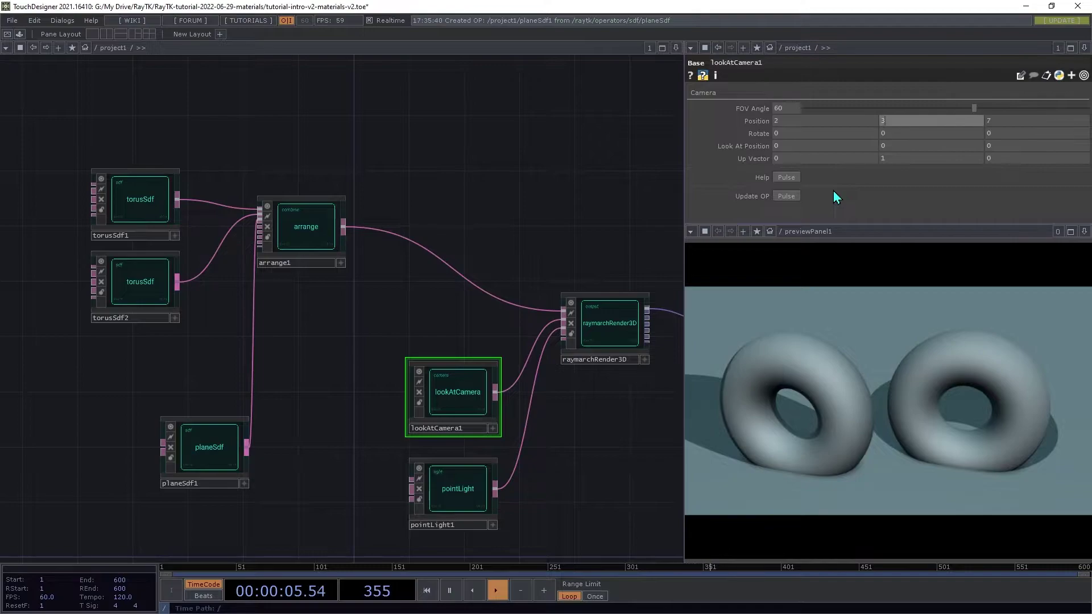
pyautogui.press('Tab')
pyautogui.press('Tab')
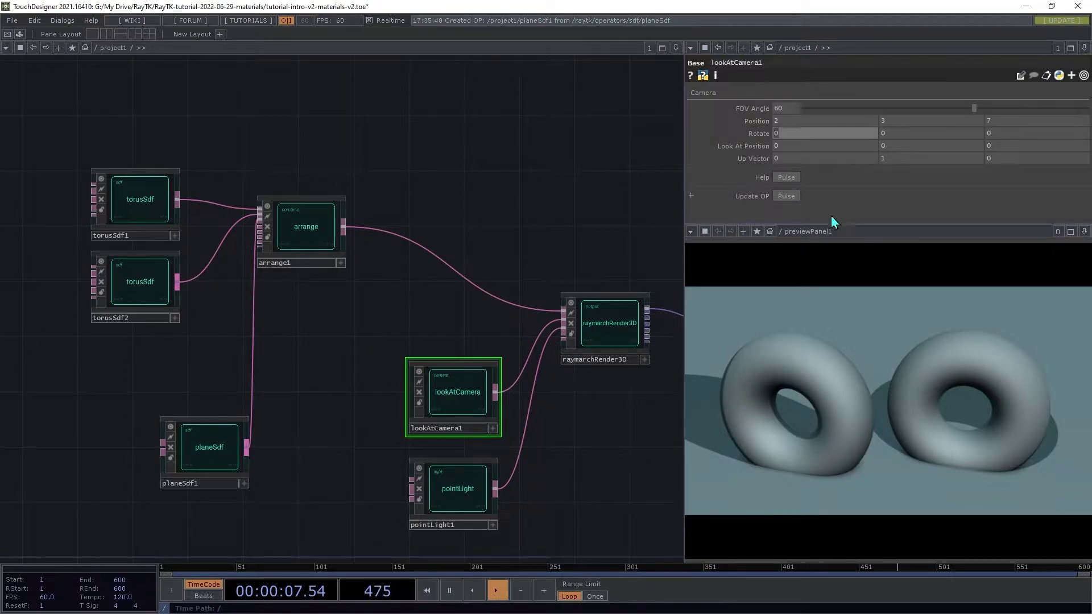
# Step: Step through pointLight1's position values (2, 3, 3) and intensity
pyautogui.click(445, 485)
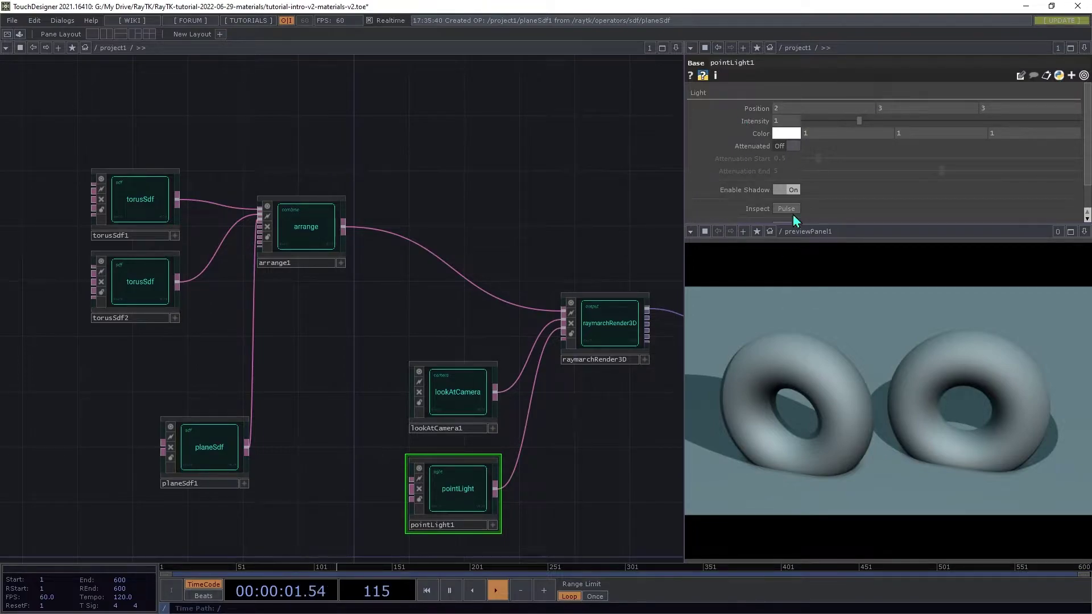
pyautogui.click(810, 107)
pyautogui.press('Tab')
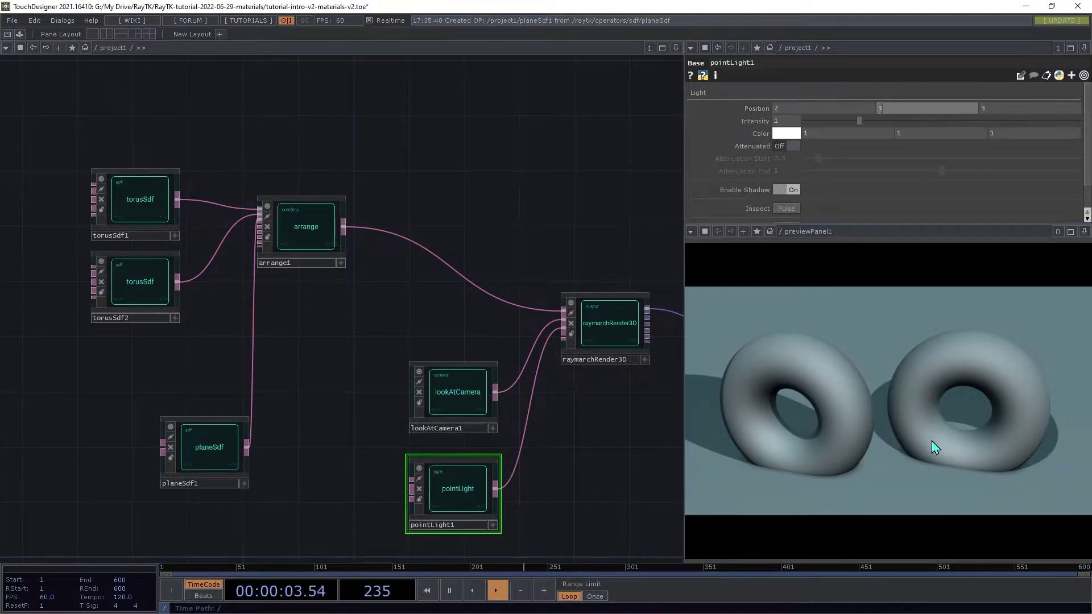
pyautogui.press('Tab')
pyautogui.press('Tab')
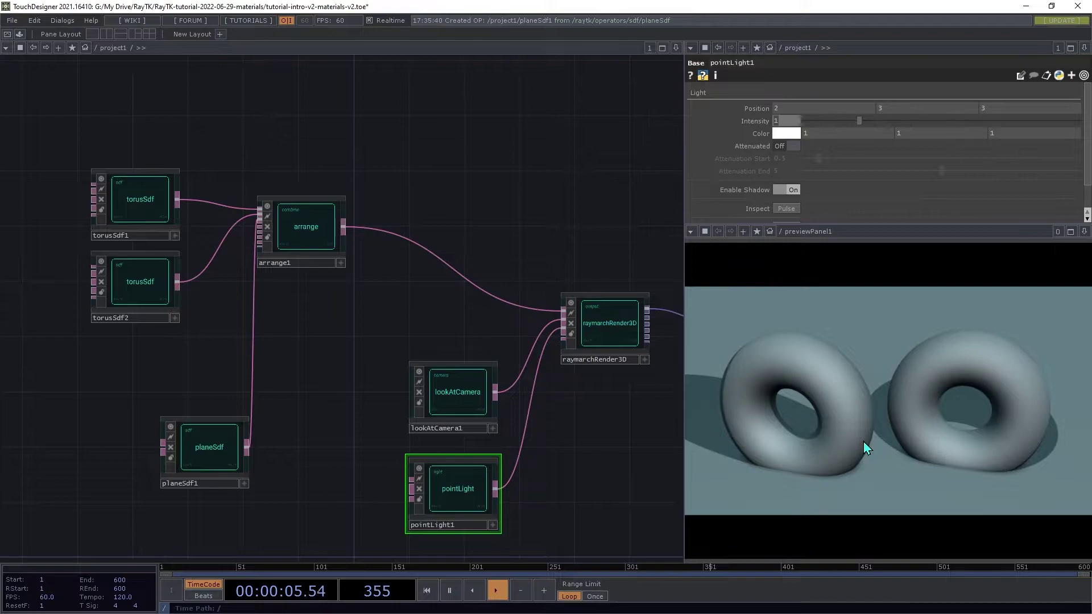
# Step: Inspect torusSdf1, then move arrange1 right beside raymarchRender3D
pyautogui.click(137, 198)
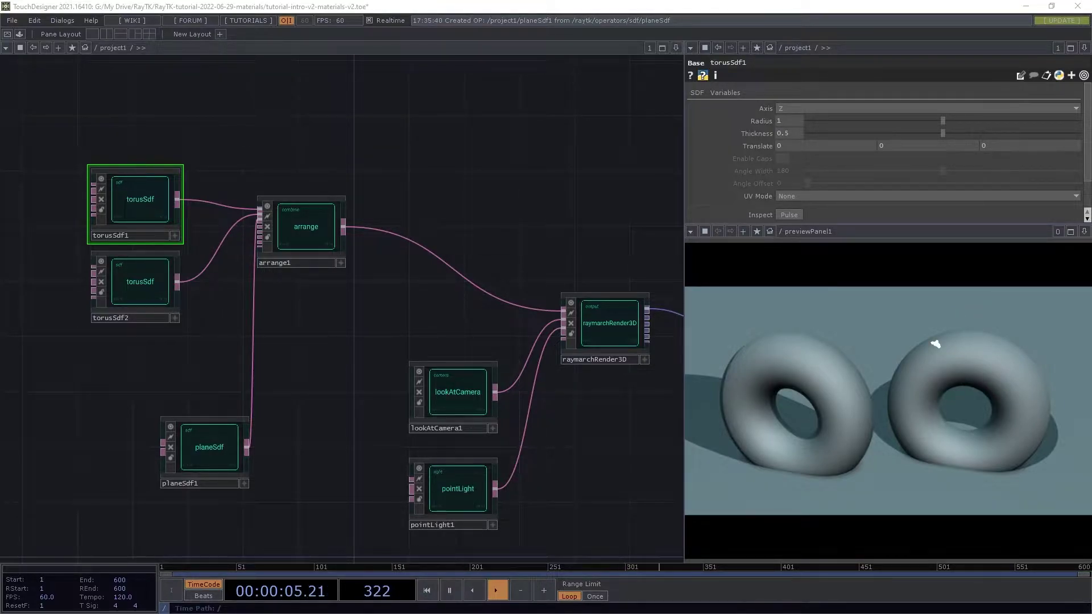
pyautogui.moveTo(938, 343); pyautogui.dragTo(1009, 266)
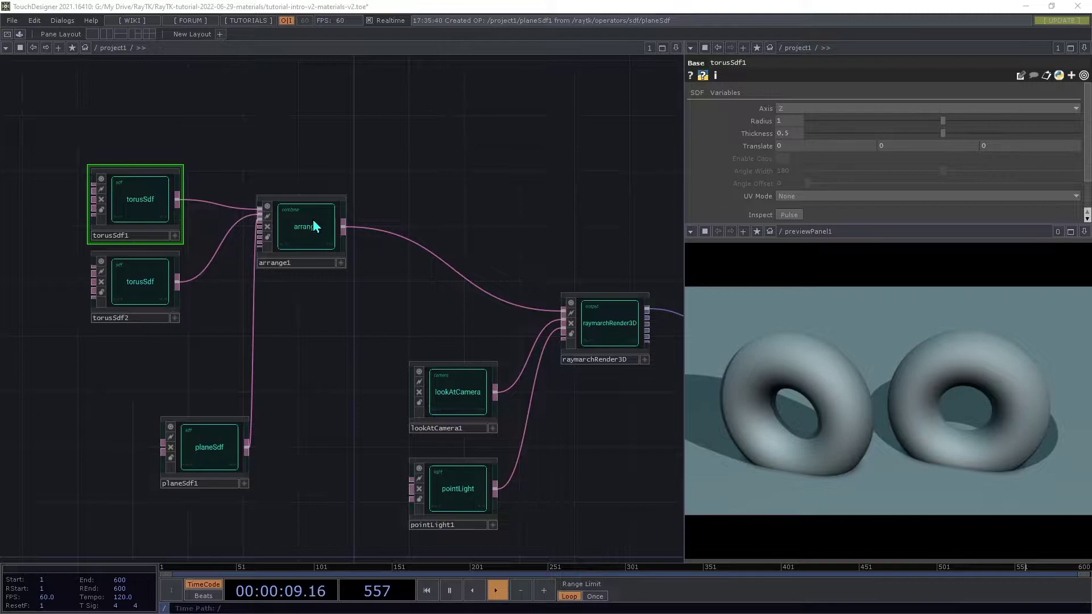
pyautogui.moveTo(315, 224); pyautogui.dragTo(476, 255)
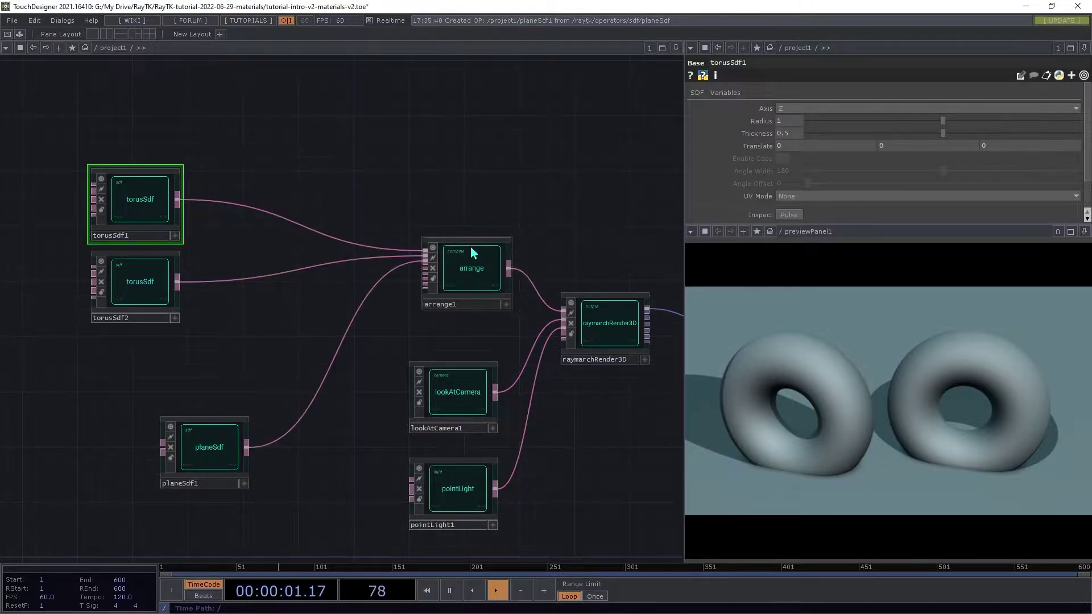
# Step: Add a basicMat material right after torusSdf1 and wire its output into arrange1
pyautogui.hotkey('alt', 'r')
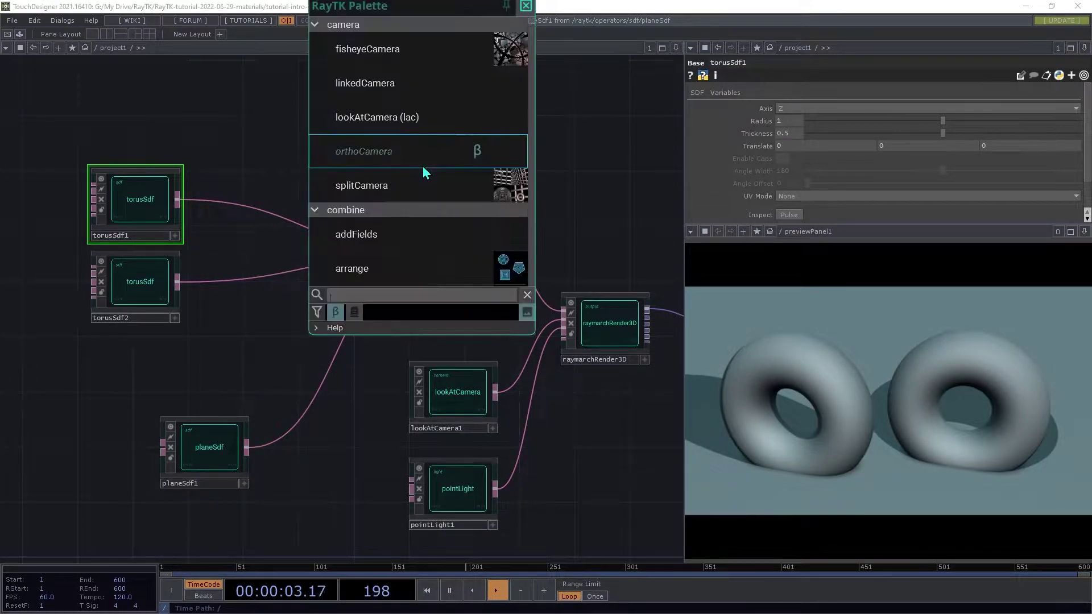
pyautogui.scroll(-10, 427, 171)
pyautogui.write('bas')
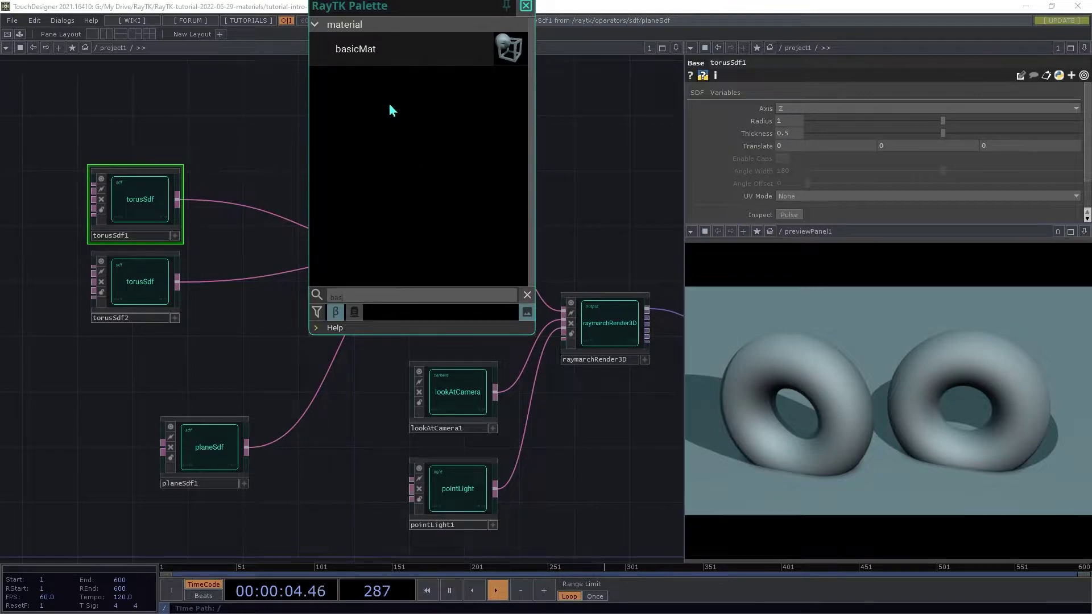
pyautogui.click(378, 50)
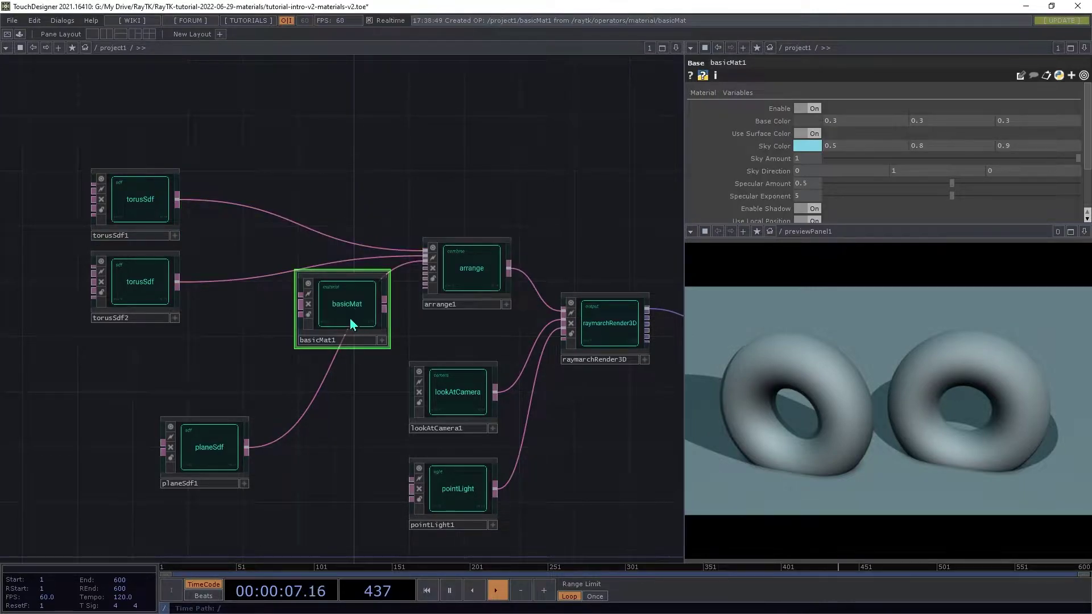
pyautogui.moveTo(342, 304); pyautogui.dragTo(193, 206)
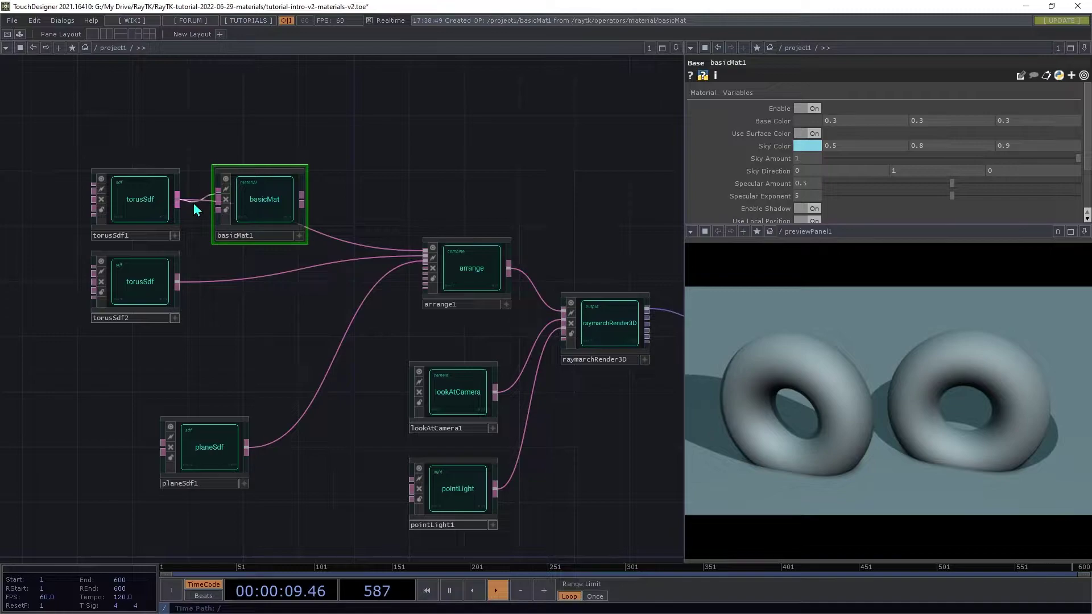
pyautogui.click(302, 200)
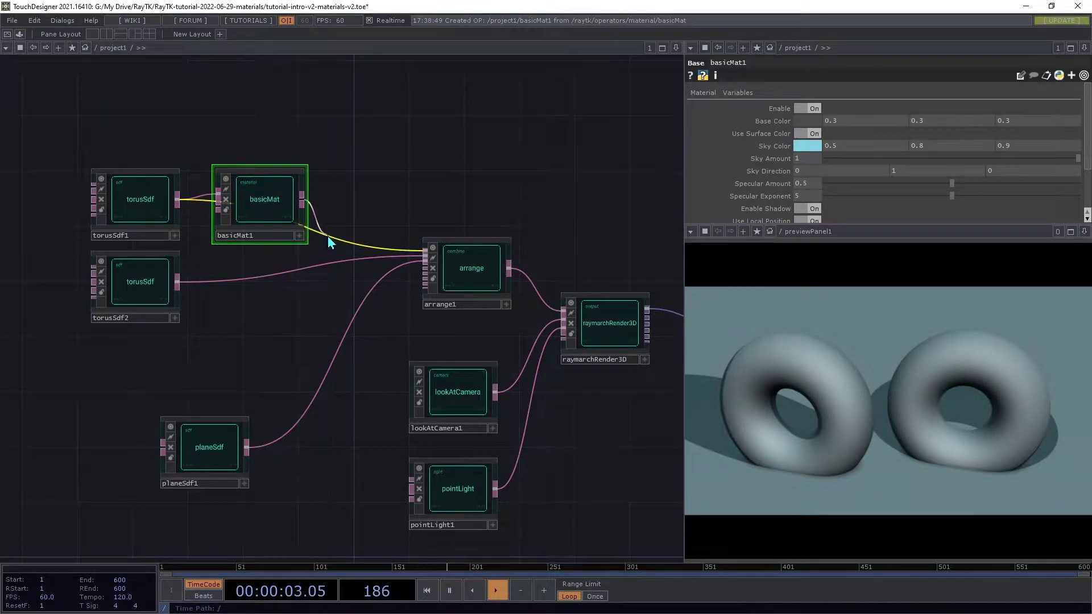
pyautogui.click(329, 237)
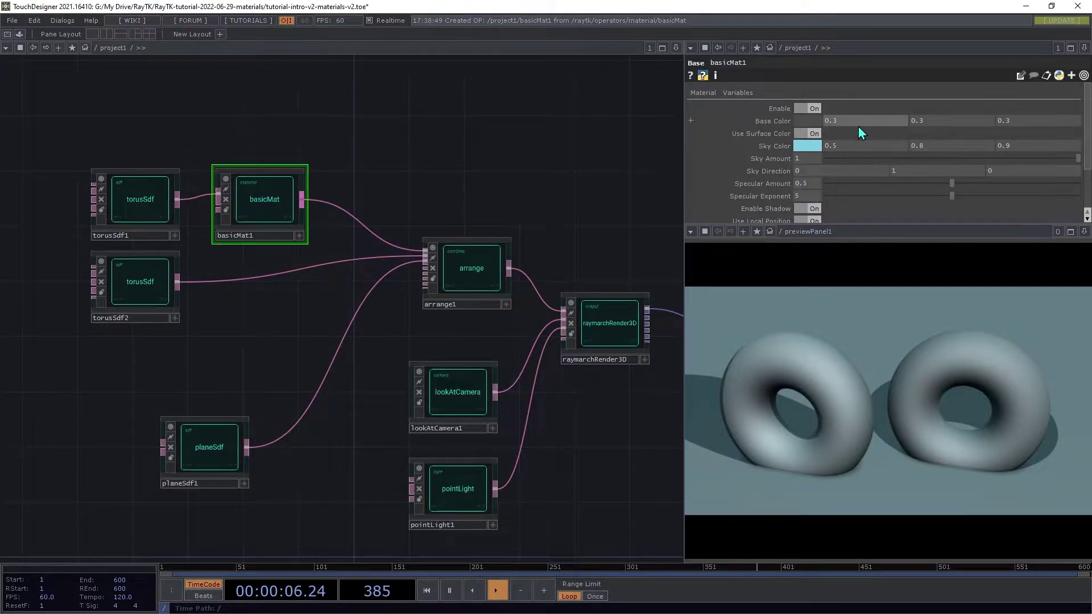
# Step: Raise basicMat1's base colour red channel to 0.746, giving 0.746, 0.3, 0.3
pyautogui.click(807, 121)
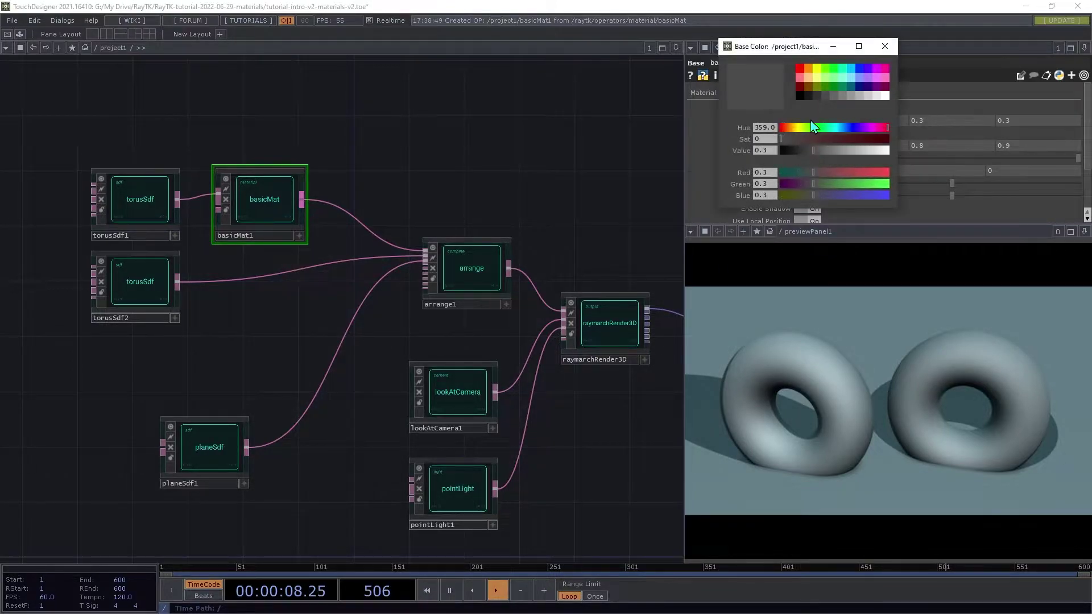
pyautogui.moveTo(835, 174); pyautogui.dragTo(872, 204)
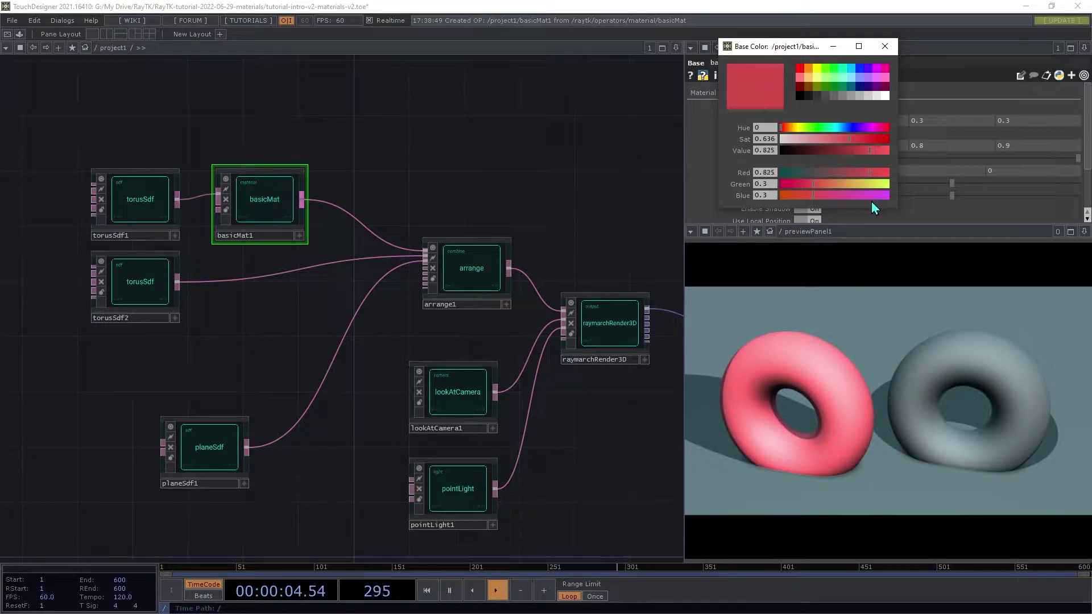
pyautogui.click(885, 46)
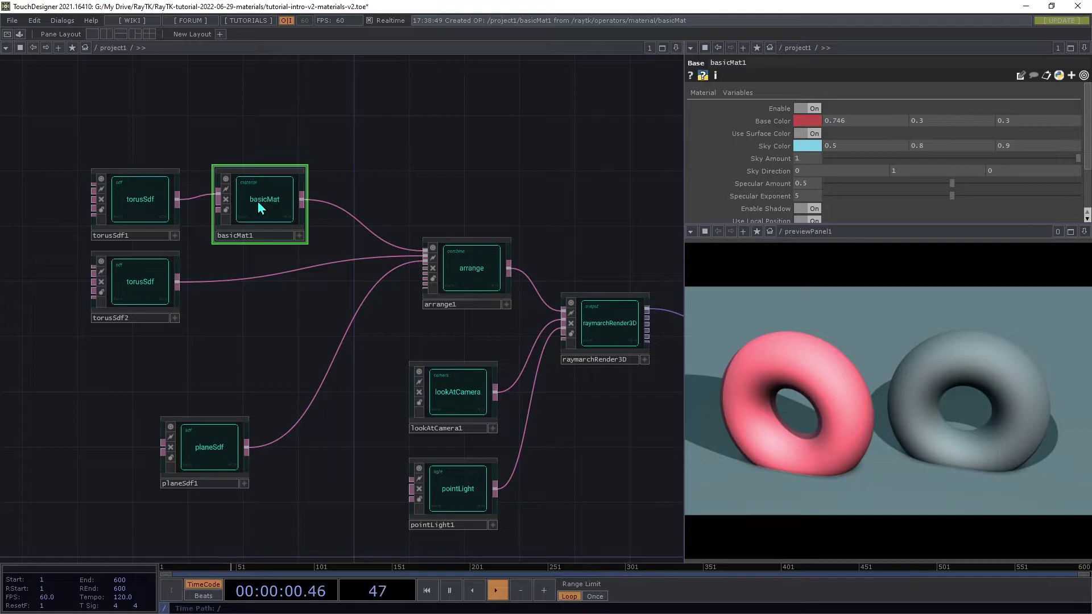
pyautogui.click(138, 216)
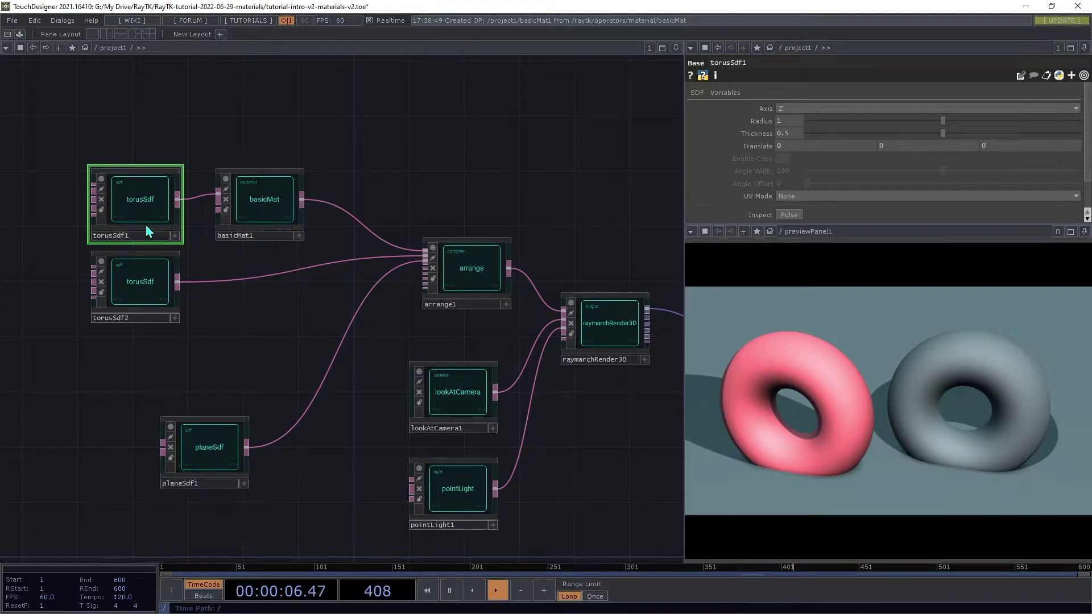
pyautogui.click(254, 214)
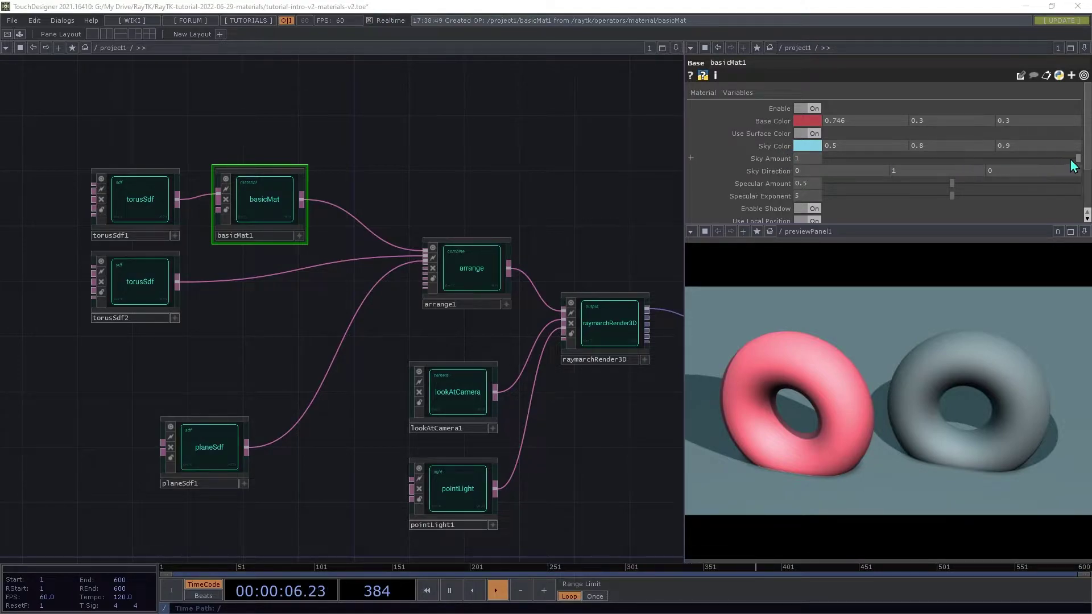
pyautogui.moveTo(1077, 165)
pyautogui.mouseDown()
pyautogui.moveTo(913, 169)
pyautogui.moveTo(1084, 172)
pyautogui.mouseUp()
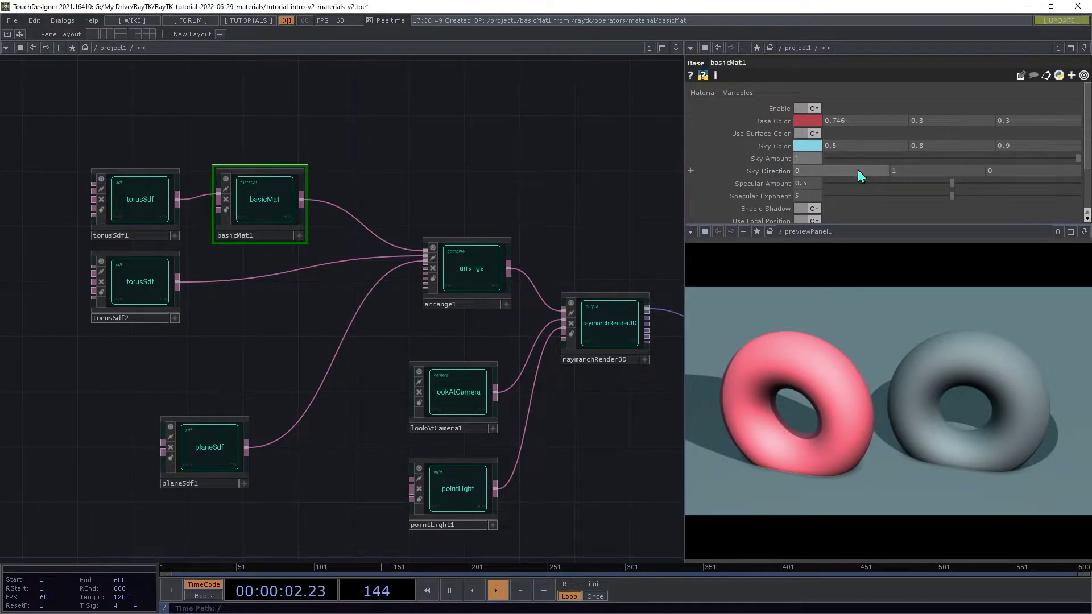
pyautogui.moveTo(858, 169)
pyautogui.mouseDown(button='middle')
pyautogui.moveTo(857, 149)
pyautogui.moveTo(837, 160)
pyautogui.moveTo(856, 153)
pyautogui.mouseUp(button='middle')
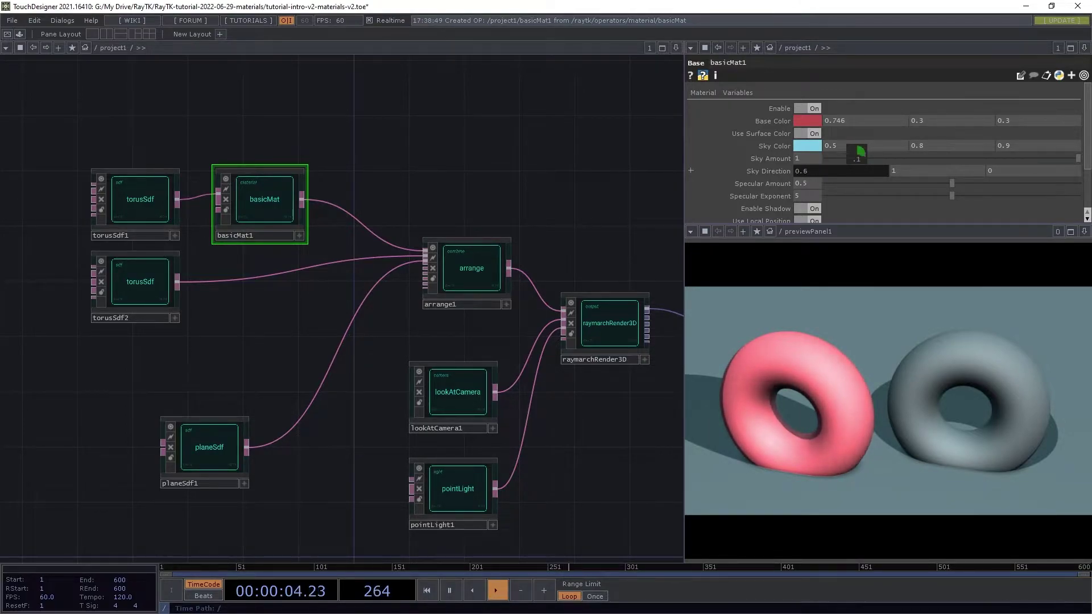
pyautogui.moveTo(860, 151); pyautogui.dragTo(860, 175, button='middle')
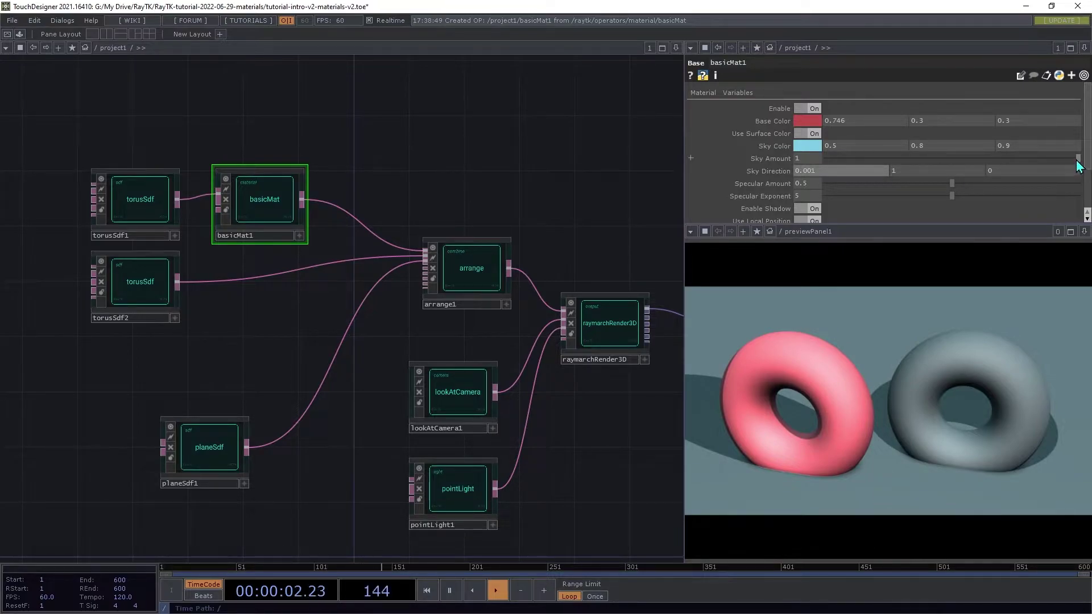
pyautogui.moveTo(1078, 159)
pyautogui.mouseDown()
pyautogui.moveTo(848, 159)
pyautogui.moveTo(766, 185)
pyautogui.mouseUp()
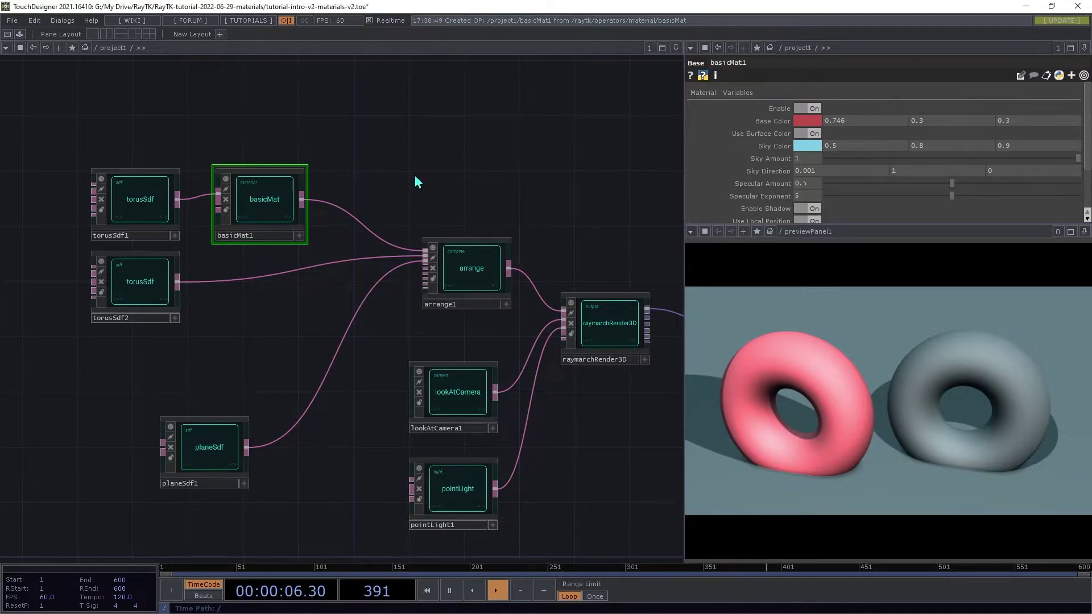
# Step: Add a modularMat beside torusSdf2 and route torusSdf2 through it into arrange1
pyautogui.hotkey('alt', 'r')
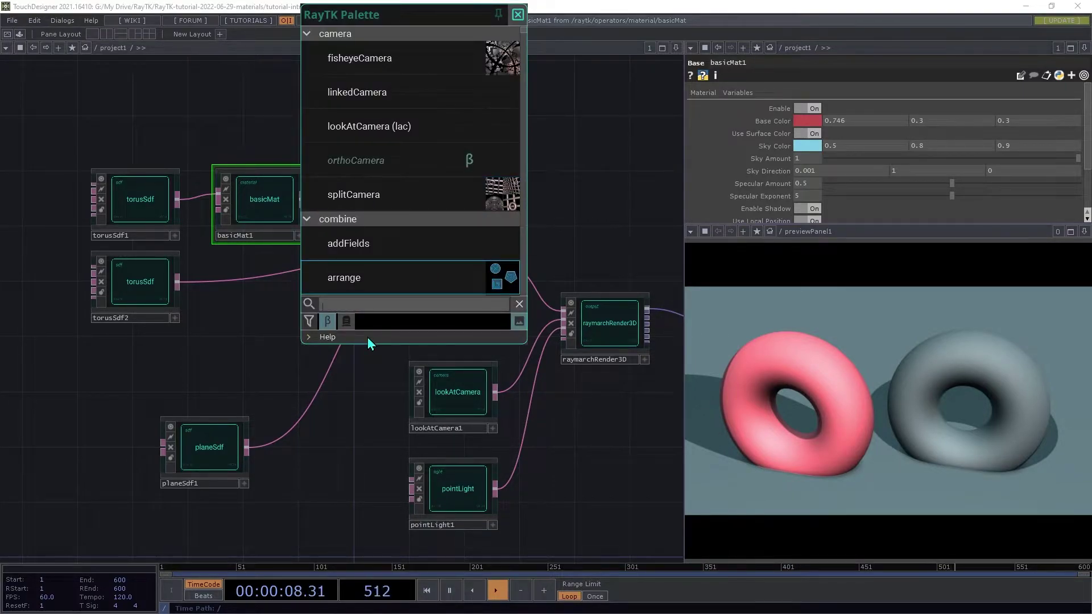
pyautogui.write('modular')
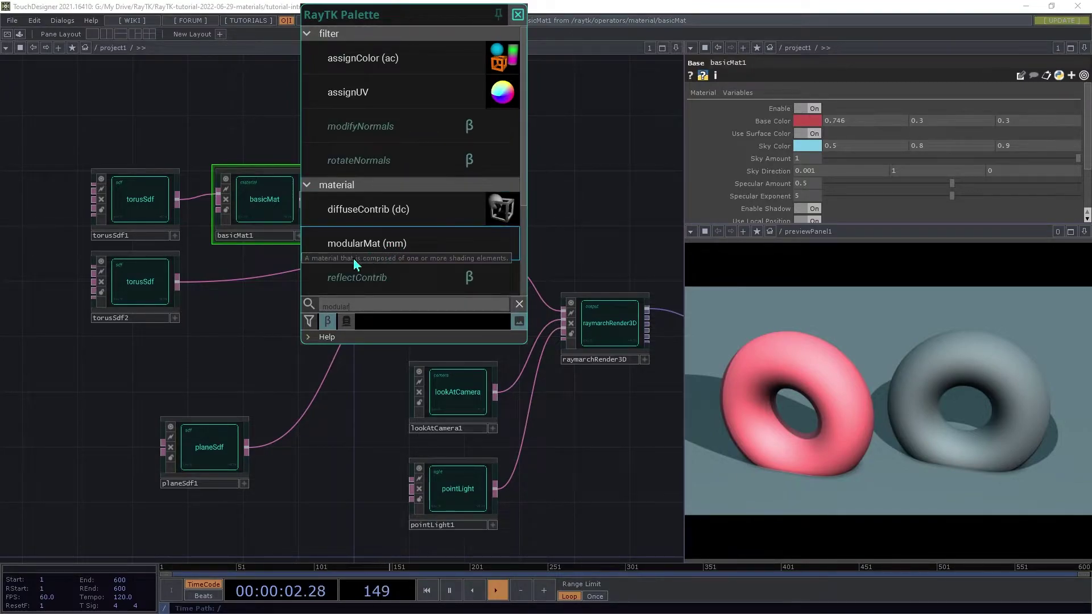
pyautogui.click(339, 247)
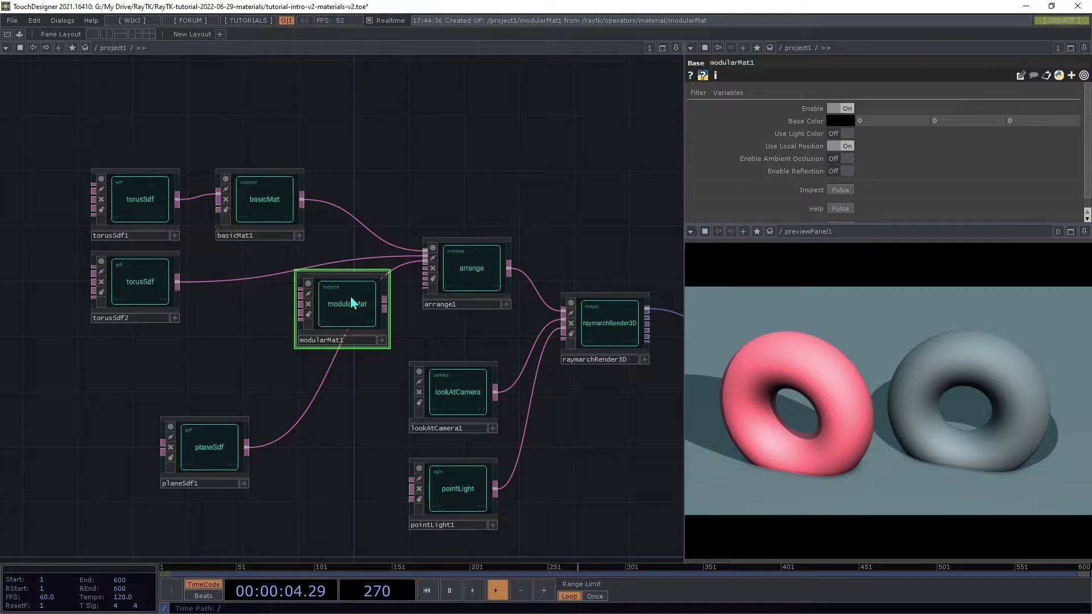
pyautogui.moveTo(353, 296); pyautogui.dragTo(178, 282)
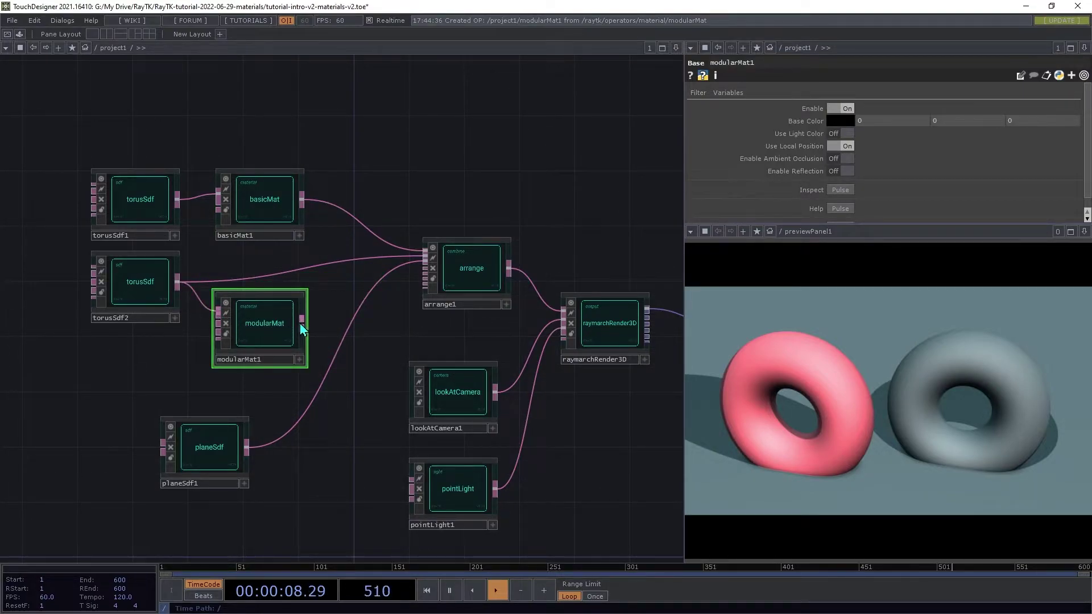
pyautogui.moveTo(311, 324); pyautogui.dragTo(330, 274)
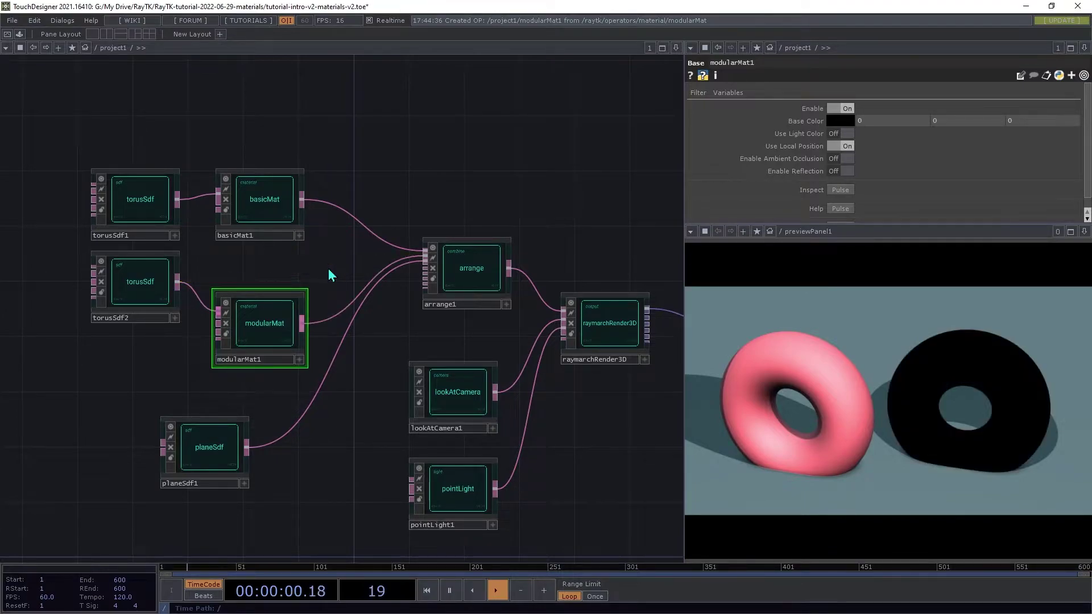
pyautogui.moveTo(246, 347); pyautogui.dragTo(245, 305)
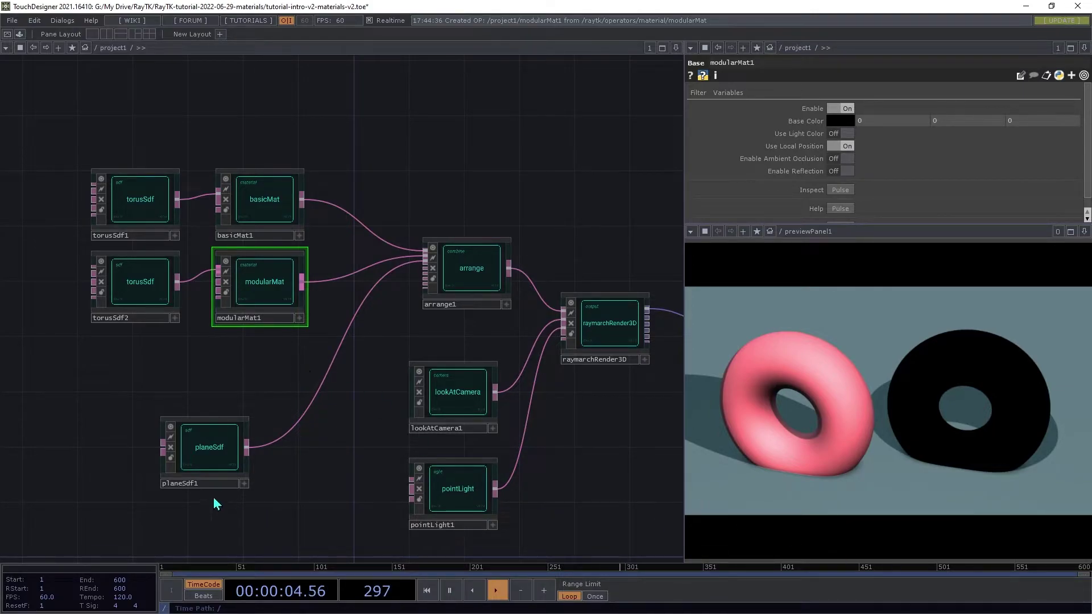
# Step: Move planeSdf1 right and add a diffuseContrib below the torus nodes feeding modularMat1
pyautogui.moveTo(200, 449); pyautogui.dragTo(310, 491)
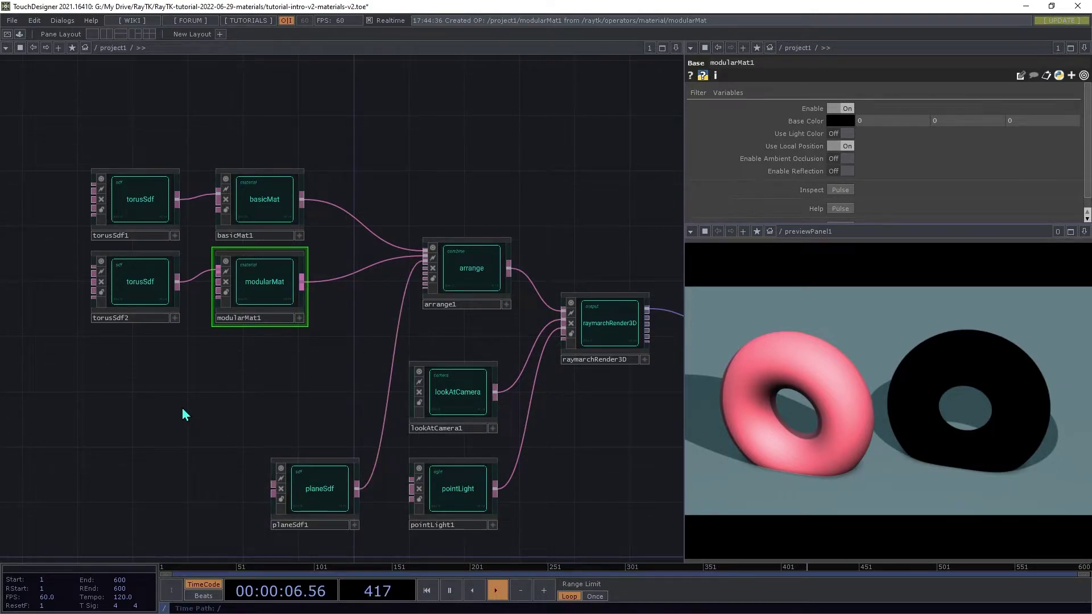
pyautogui.hotkey('alt', 'r')
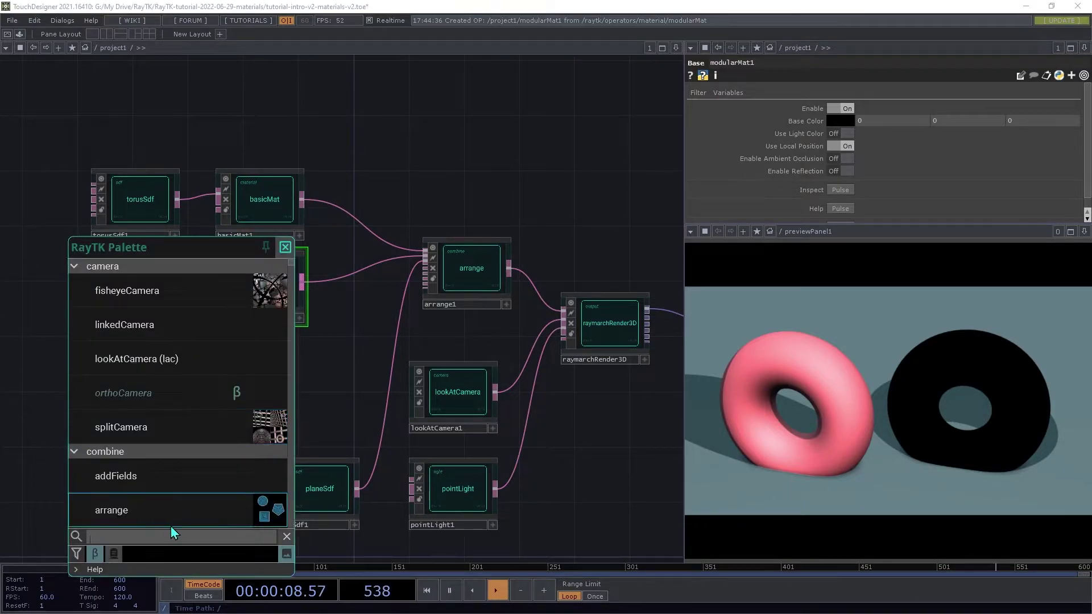
pyautogui.write('diffu')
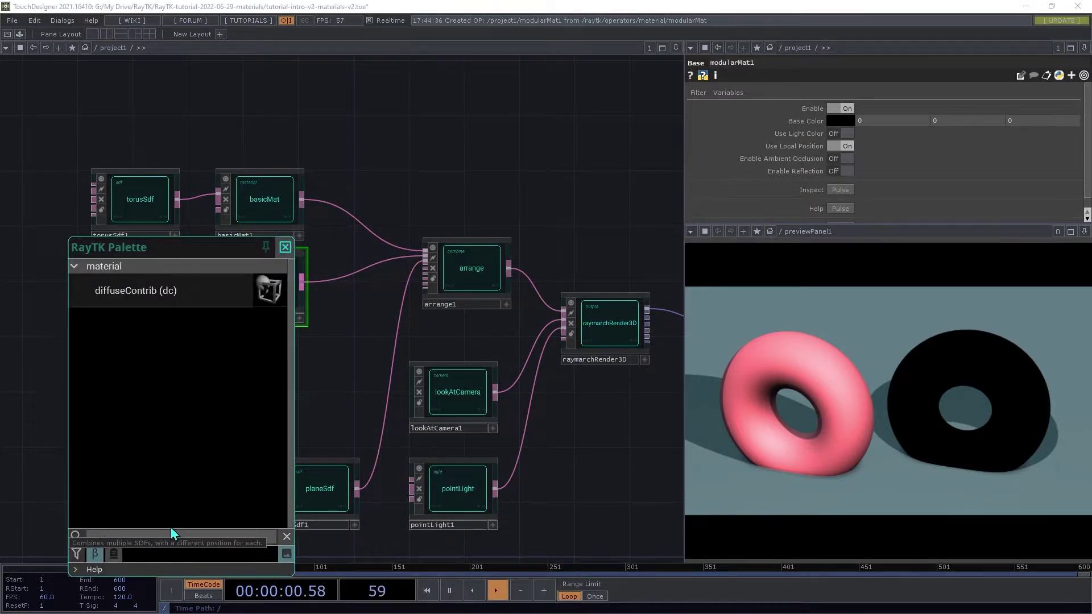
pyautogui.click(144, 292)
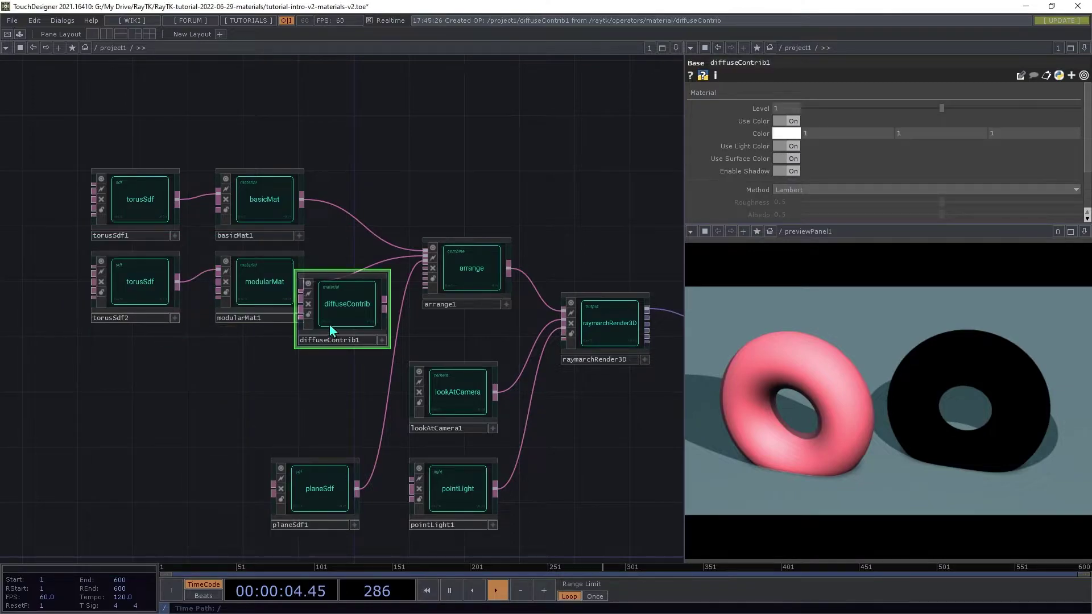
pyautogui.moveTo(329, 324); pyautogui.dragTo(201, 283)
pyautogui.click(120, 389)
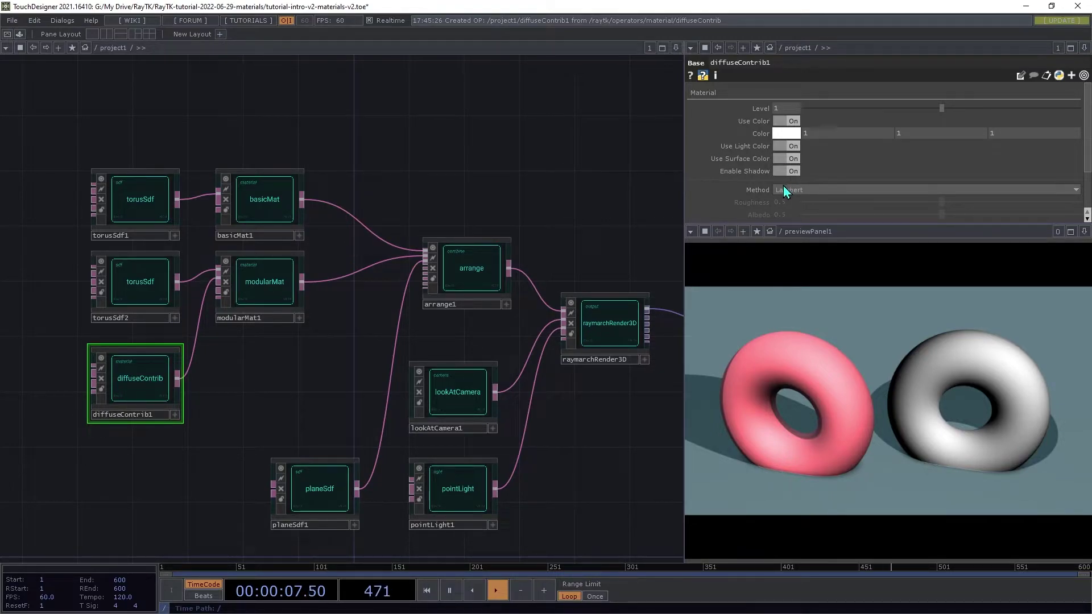
# Step: Set diffuseContrib1's Method to Oren-Nayar, keeping Roughness and Albedo at 0.5
pyautogui.scroll(-1, 779, 185)
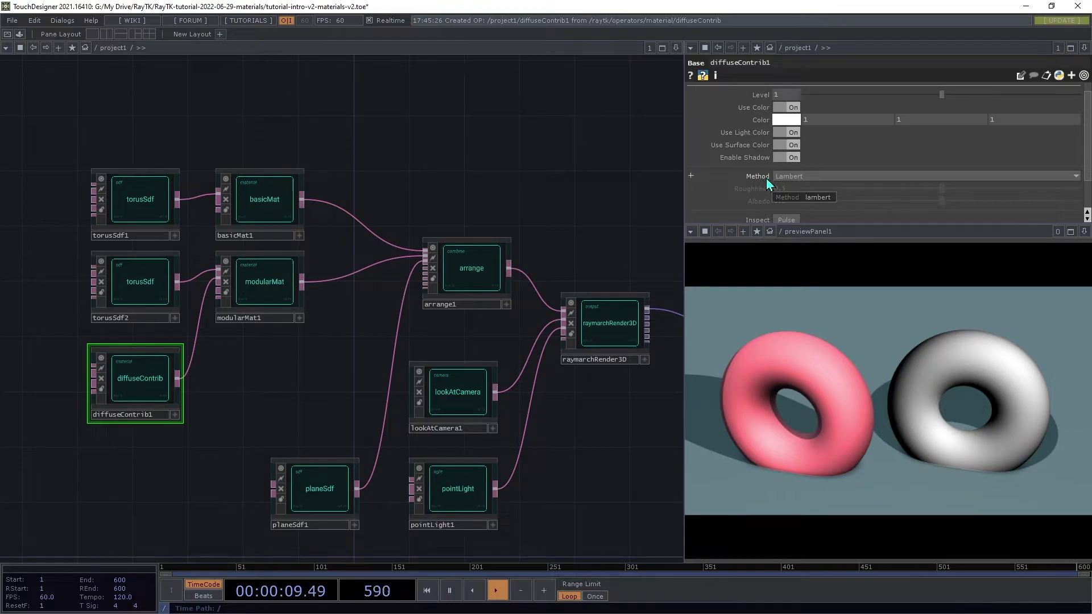
pyautogui.click(791, 178)
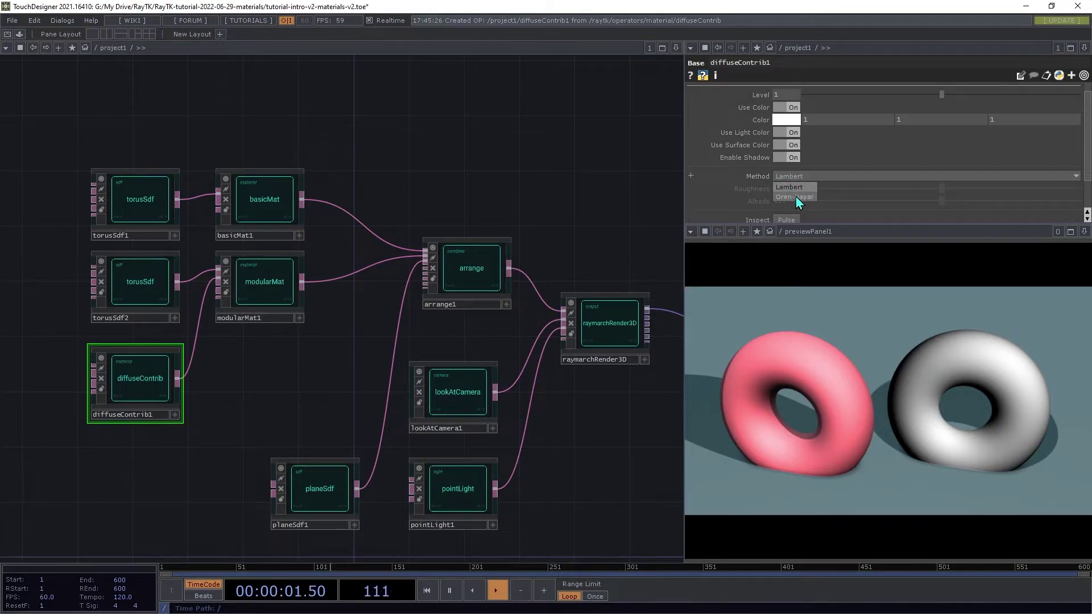
pyautogui.click(796, 196)
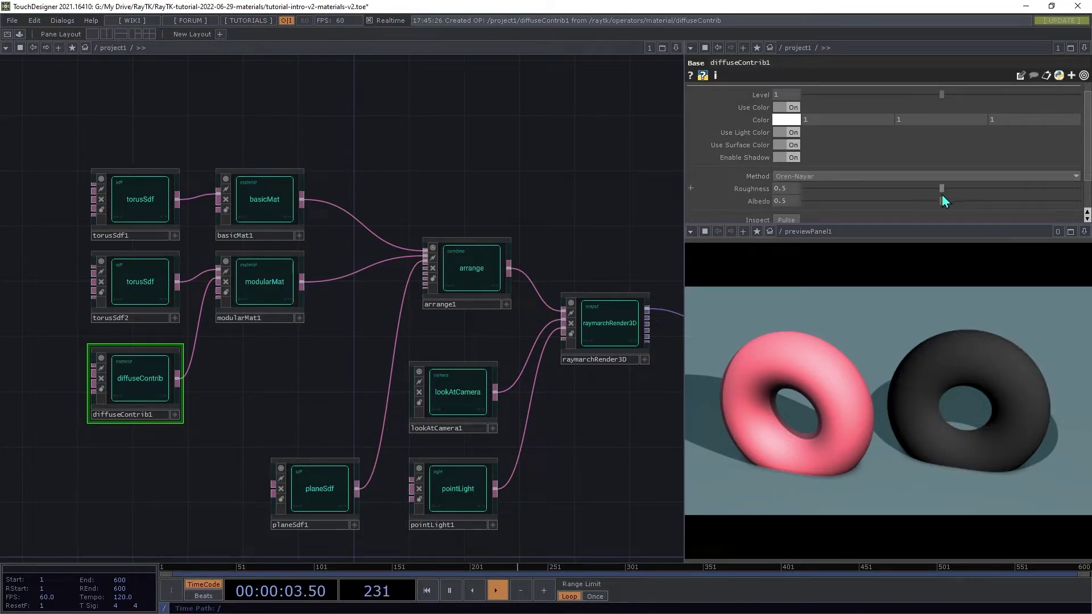
pyautogui.moveTo(944, 189); pyautogui.dragTo(1029, 204)
pyautogui.hotkey('ctrl', 'z')
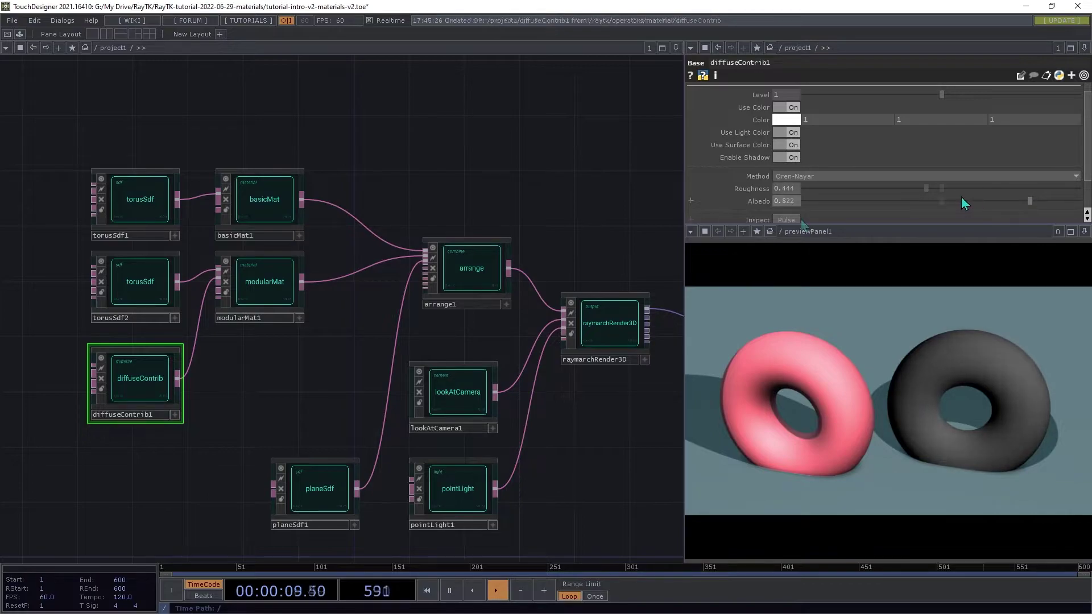
pyautogui.click(794, 175)
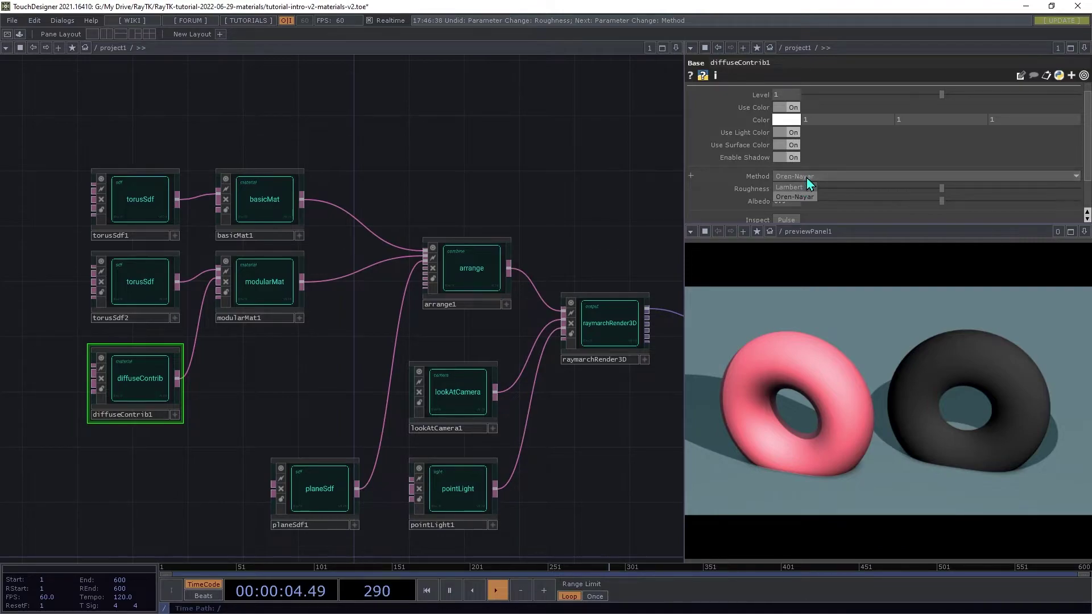
pyautogui.click(808, 180)
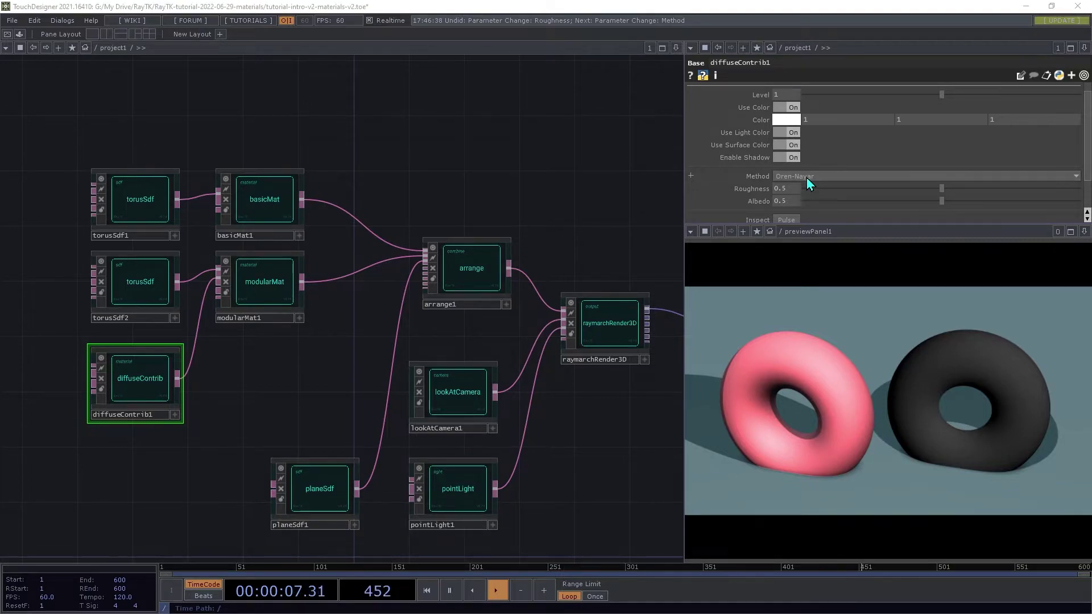
pyautogui.hotkey('alt', 'Tab')
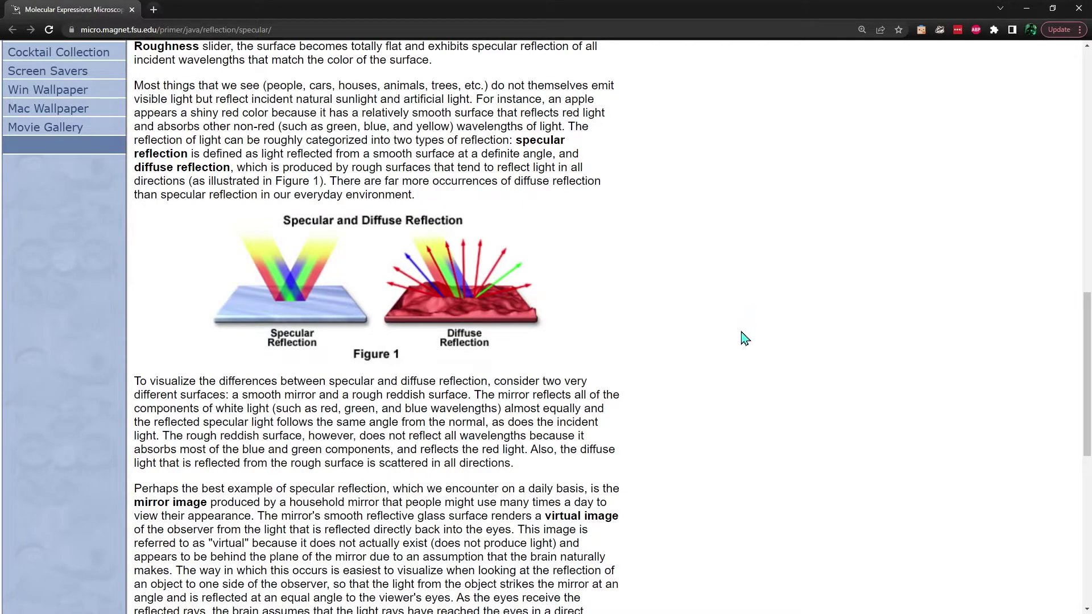
pyautogui.scroll(1, 738, 364)
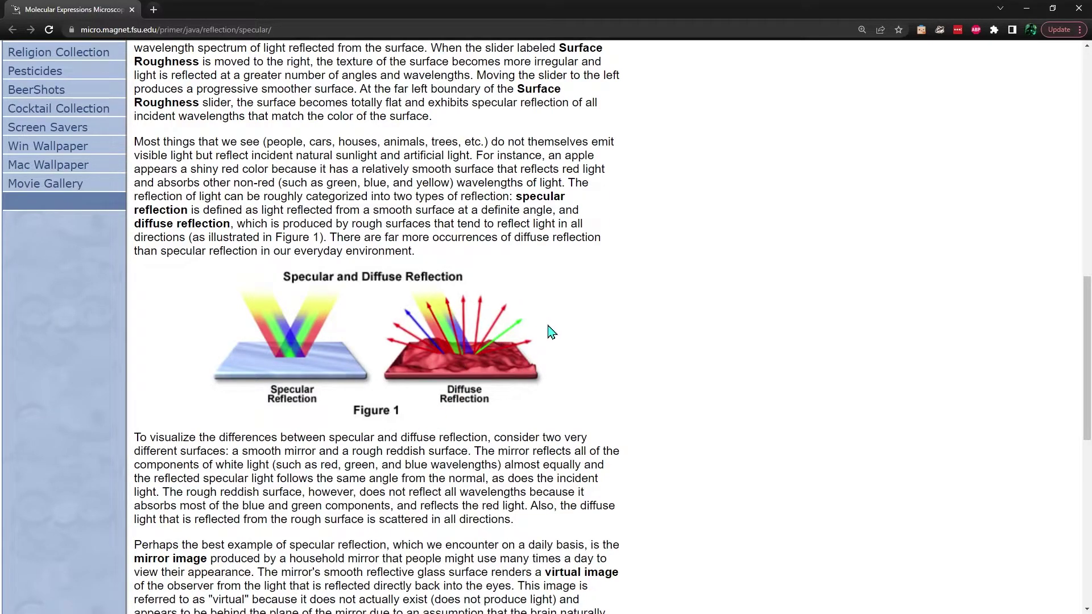
pyautogui.scroll(2, 531, 322)
pyautogui.scroll(7, 532, 321)
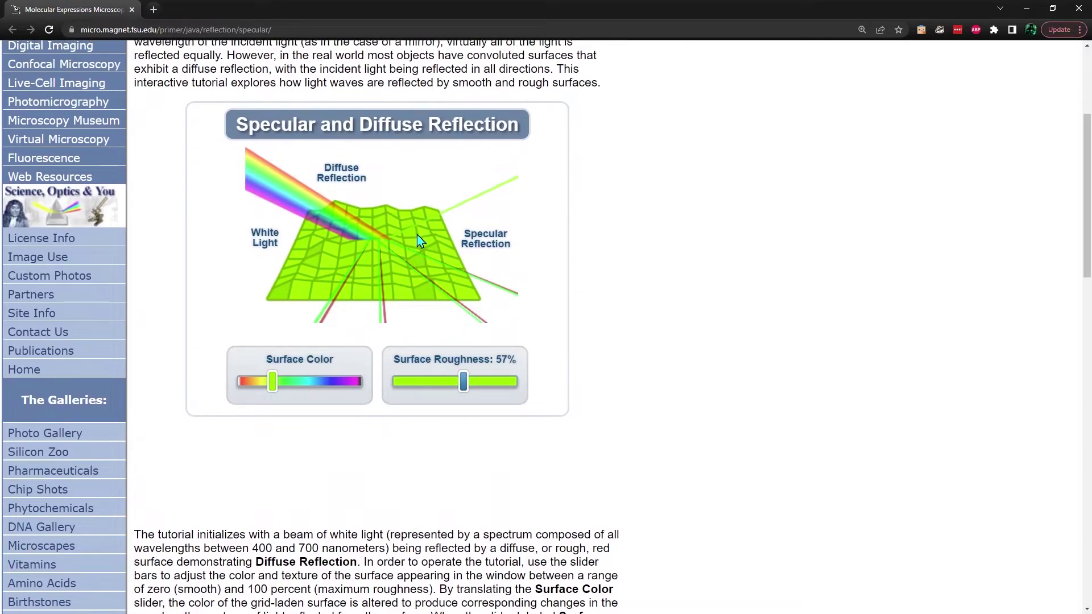
pyautogui.click(327, 384)
pyautogui.moveTo(327, 388); pyautogui.dragTo(264, 396)
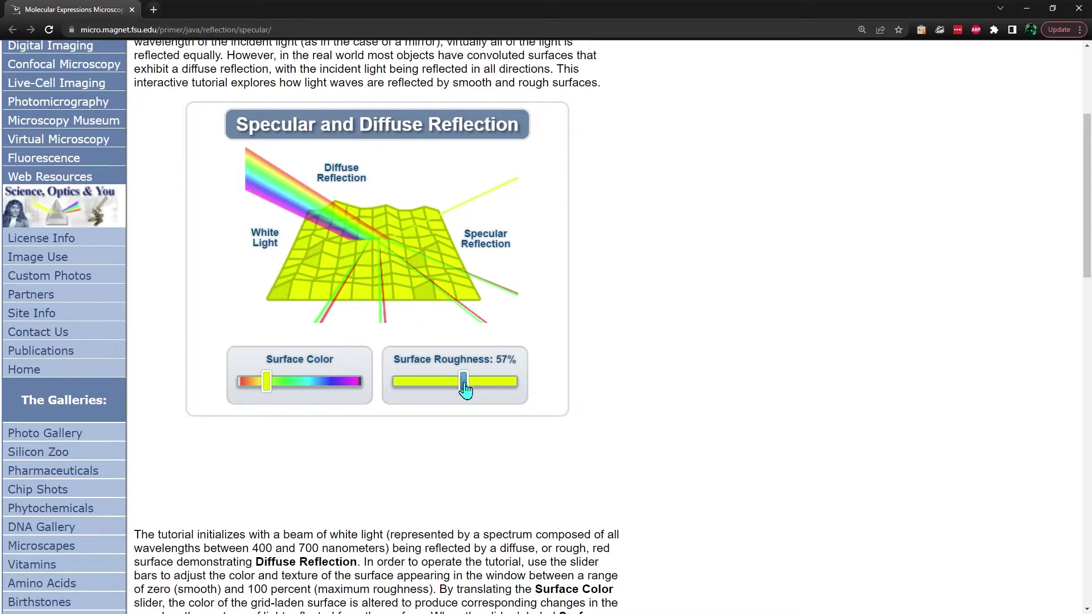
pyautogui.moveTo(464, 383); pyautogui.dragTo(483, 426)
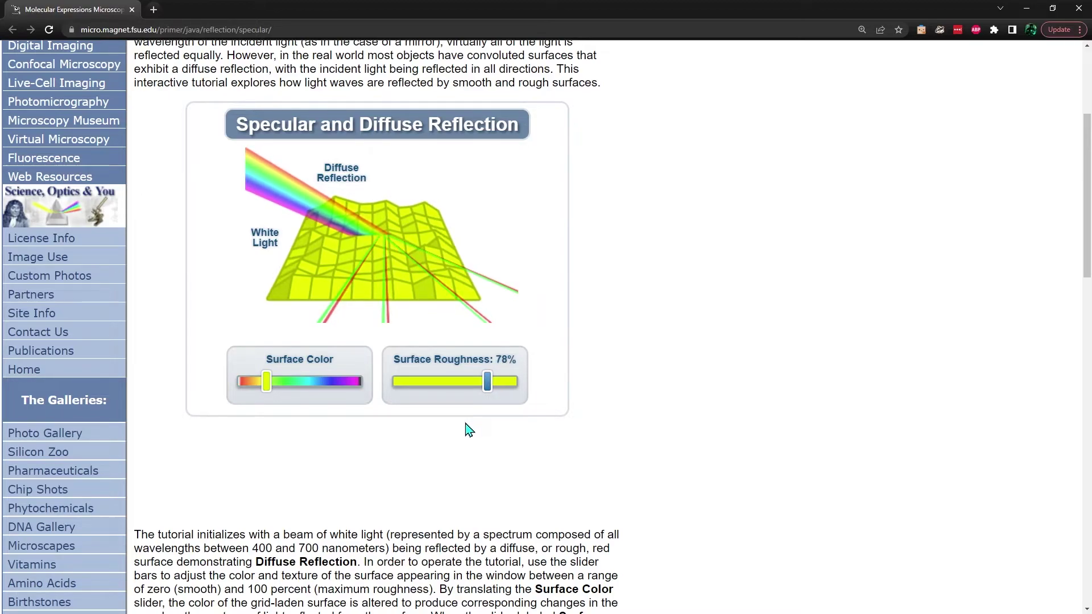
pyautogui.moveTo(485, 387); pyautogui.dragTo(475, 399)
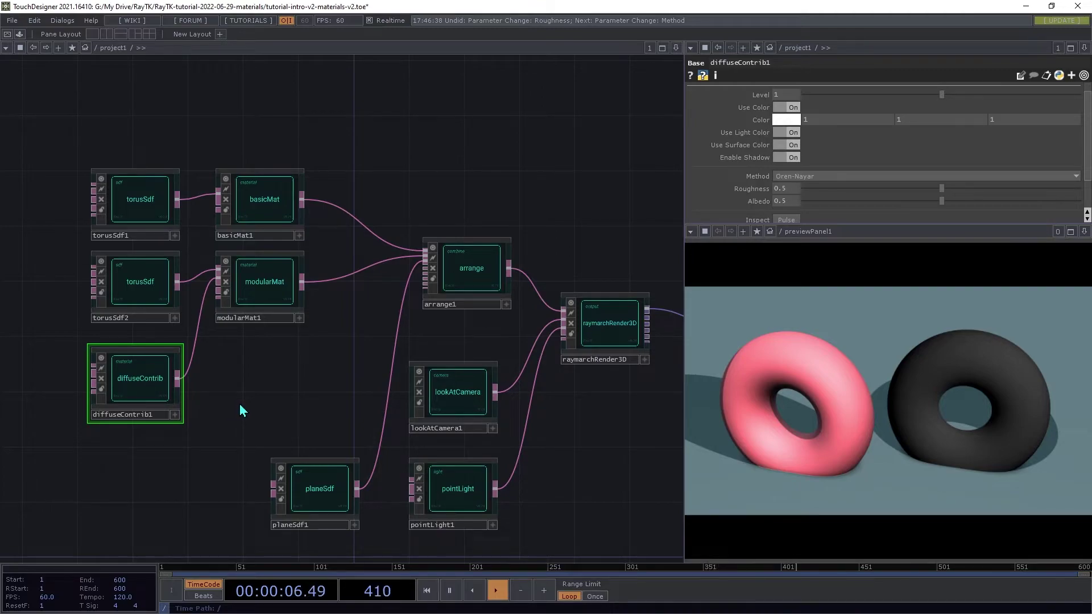
# Step: Create specularContrib1 from the RayTK palette below diffuseContrib1 and wire it into modularMat1
pyautogui.hotkey('alt', 'r')
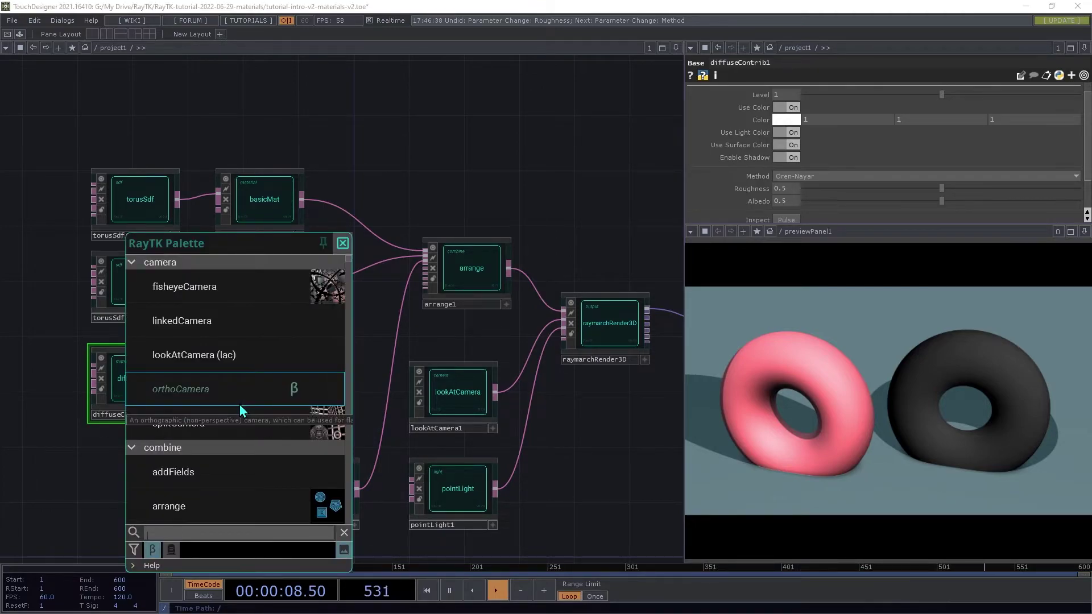
pyautogui.write('spec')
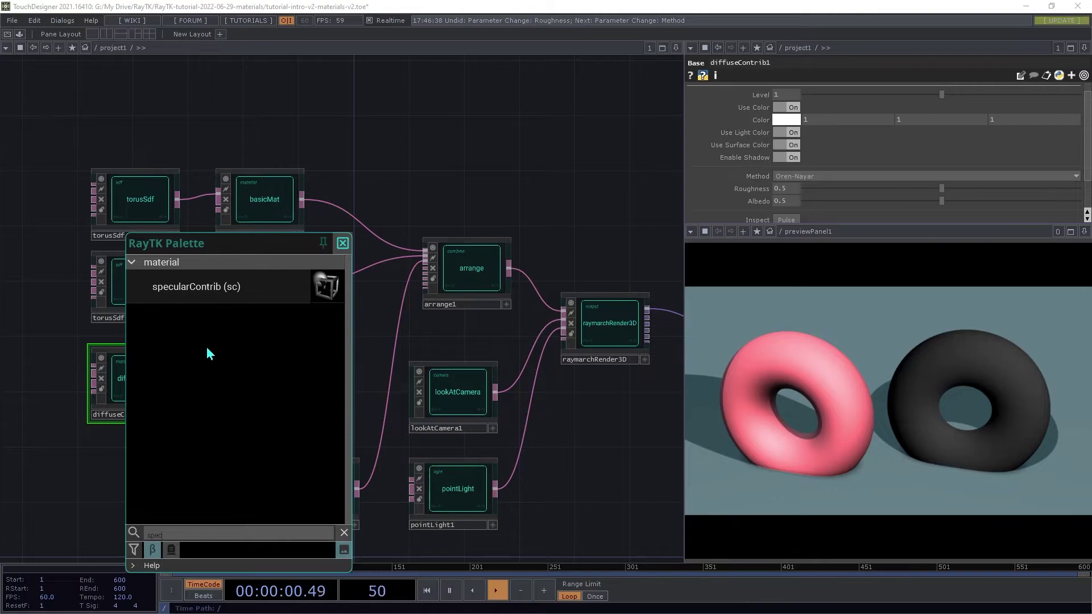
pyautogui.click(195, 285)
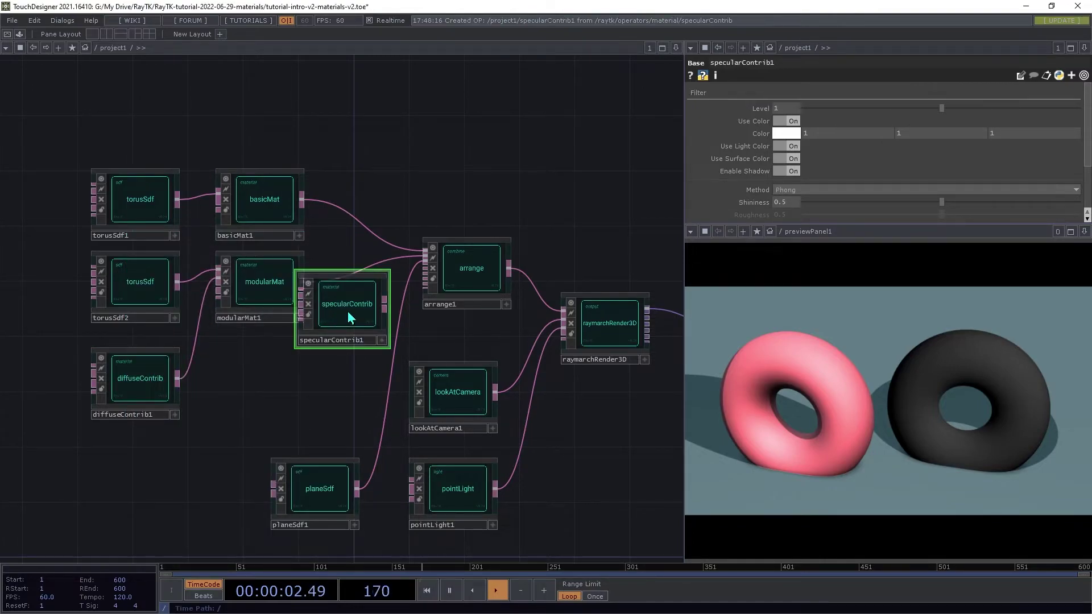
pyautogui.click(159, 476)
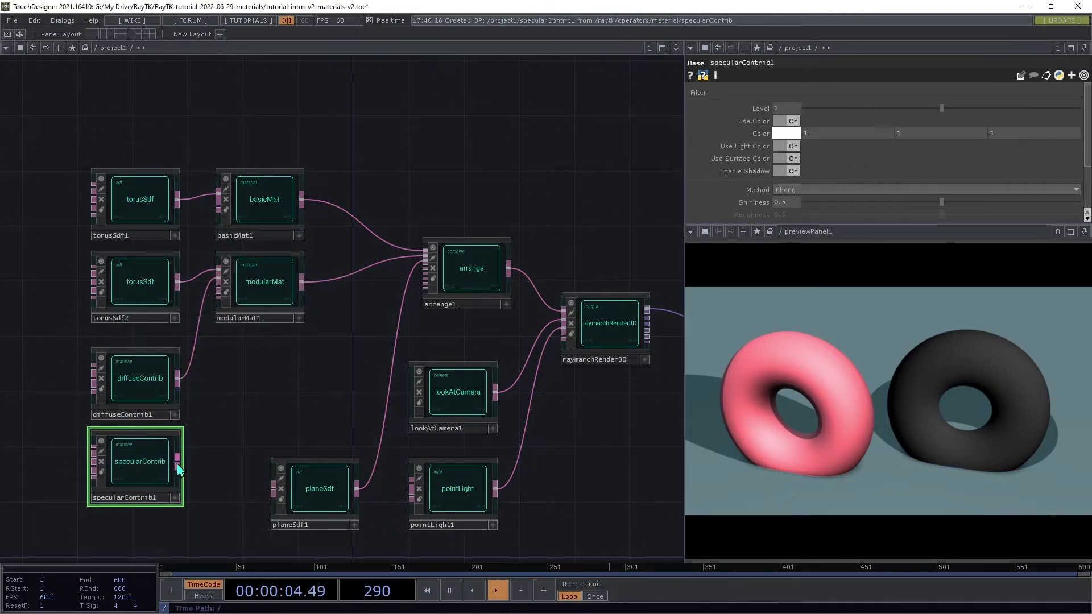
pyautogui.moveTo(179, 463); pyautogui.dragTo(217, 292)
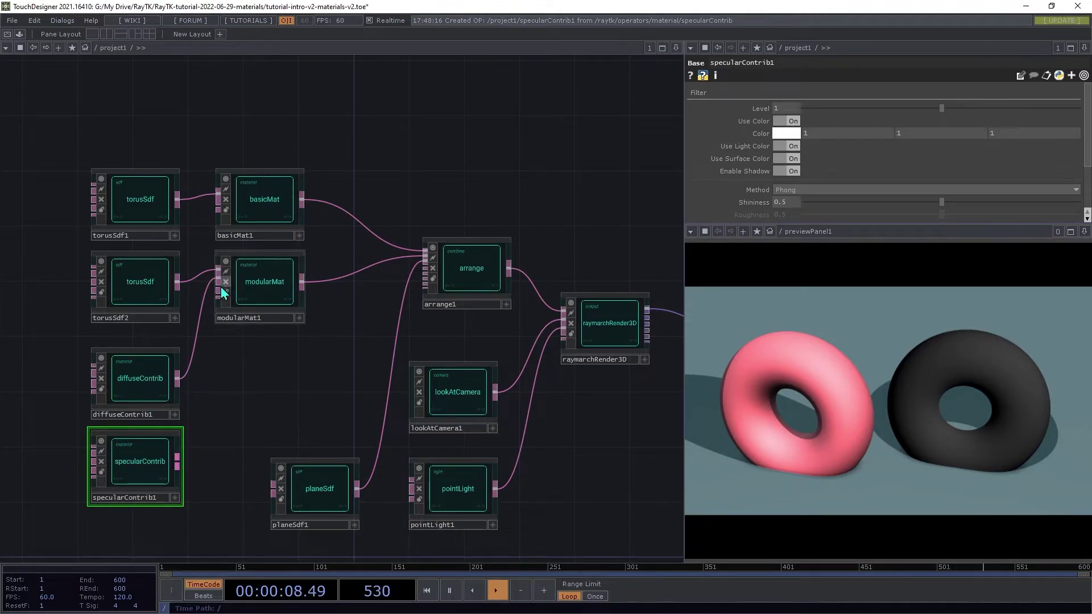
pyautogui.moveTo(218, 291); pyautogui.dragTo(202, 456)
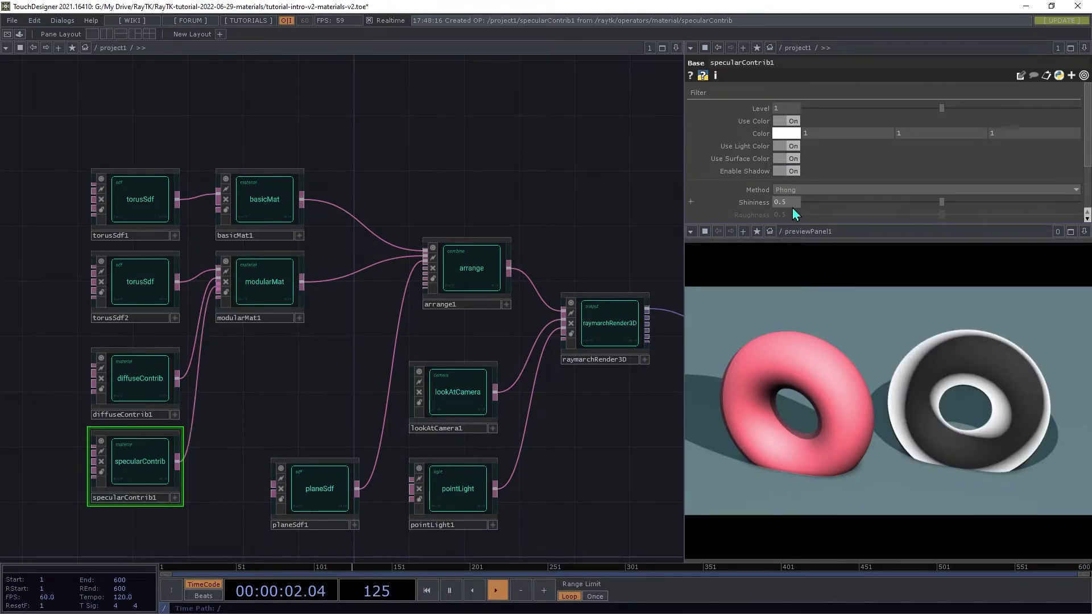
# Step: Compare the Blinn-Phong, Beckmann and Cook-Torrance specular methods on specularContrib1
pyautogui.click(836, 193)
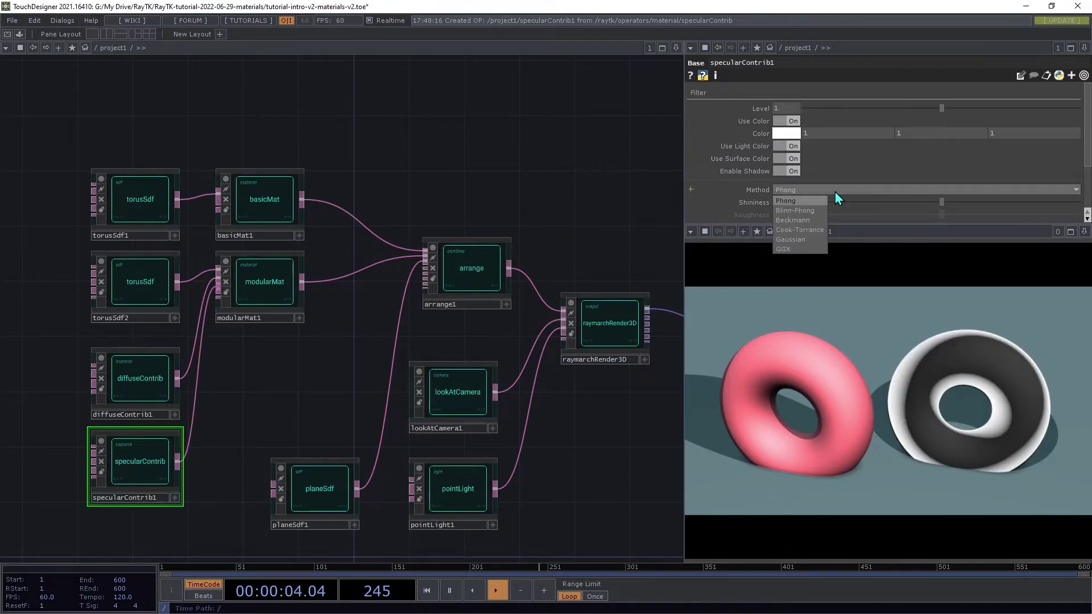
pyautogui.click(794, 211)
pyautogui.click(788, 190)
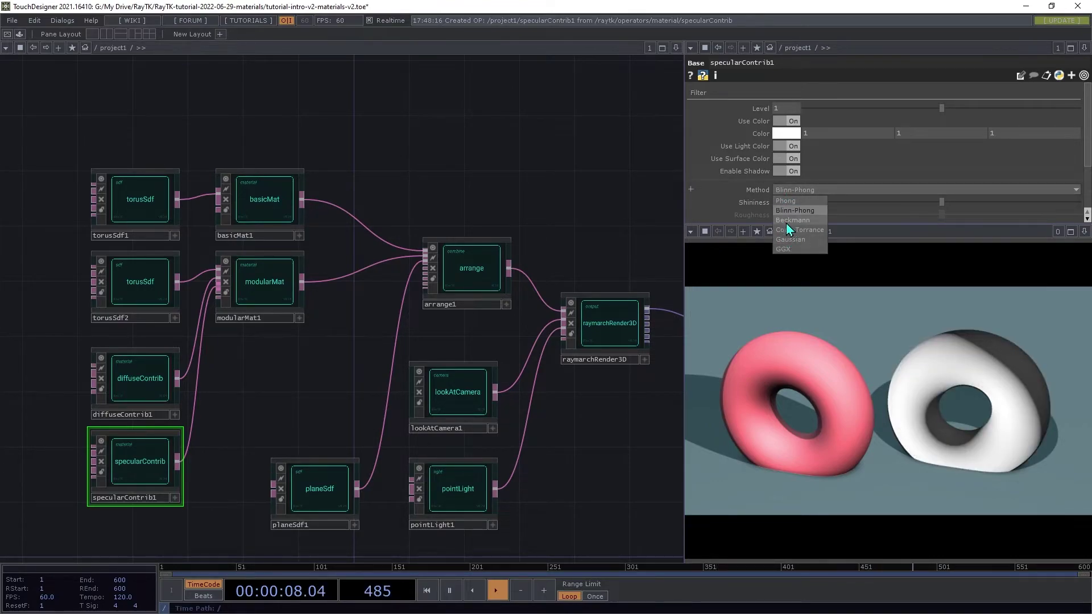
pyautogui.click(784, 189)
pyautogui.click(784, 189)
pyautogui.click(819, 219)
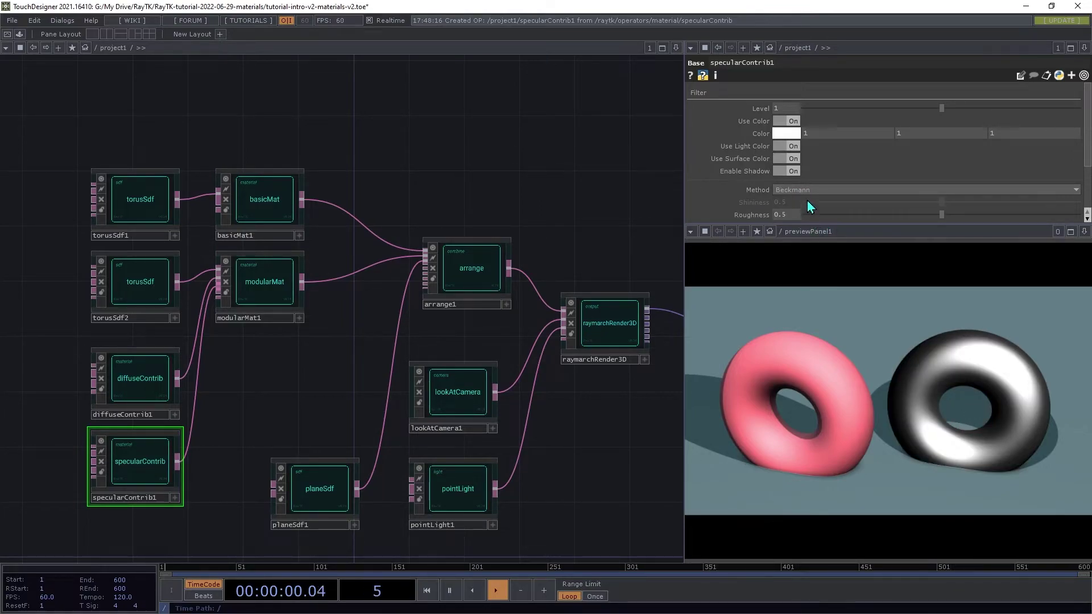
pyautogui.click(806, 193)
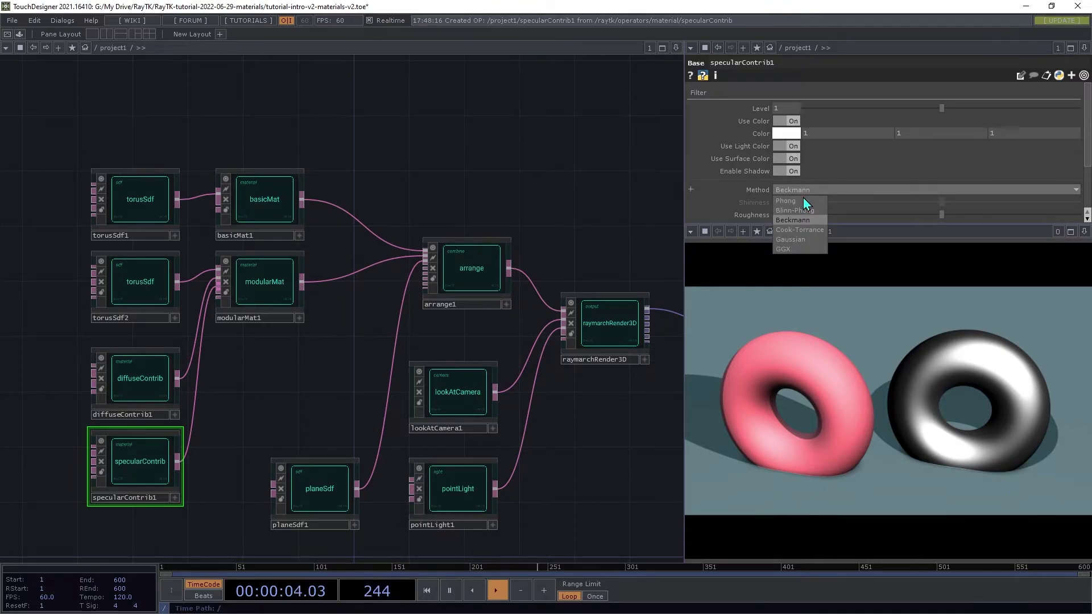
pyautogui.click(793, 231)
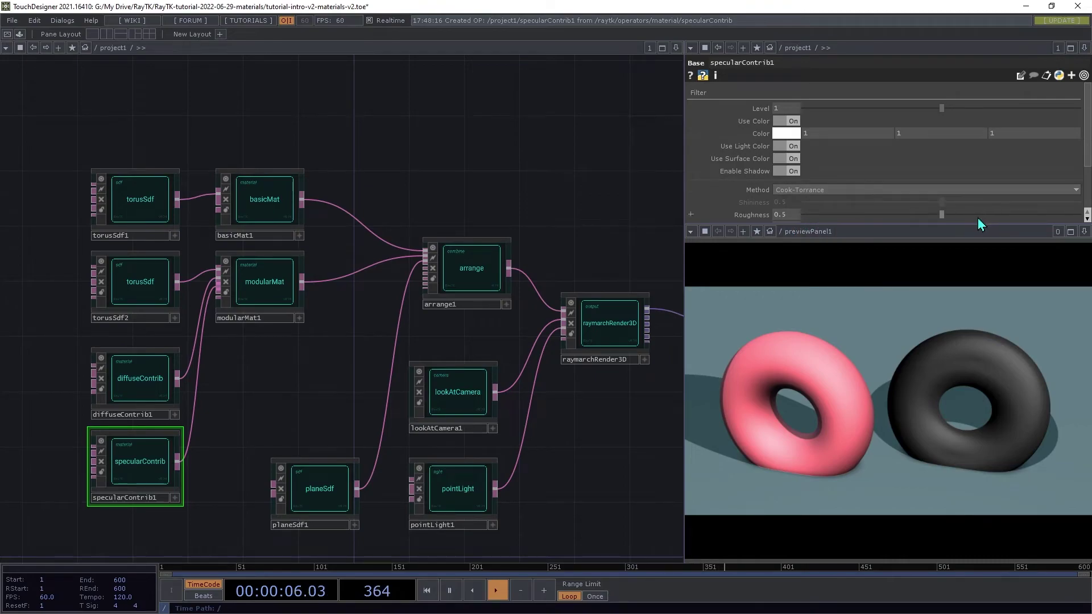
# Step: Adjust the specular roughness to about 0.795 and settle on the GGX method
pyautogui.scroll(-3, 957, 157)
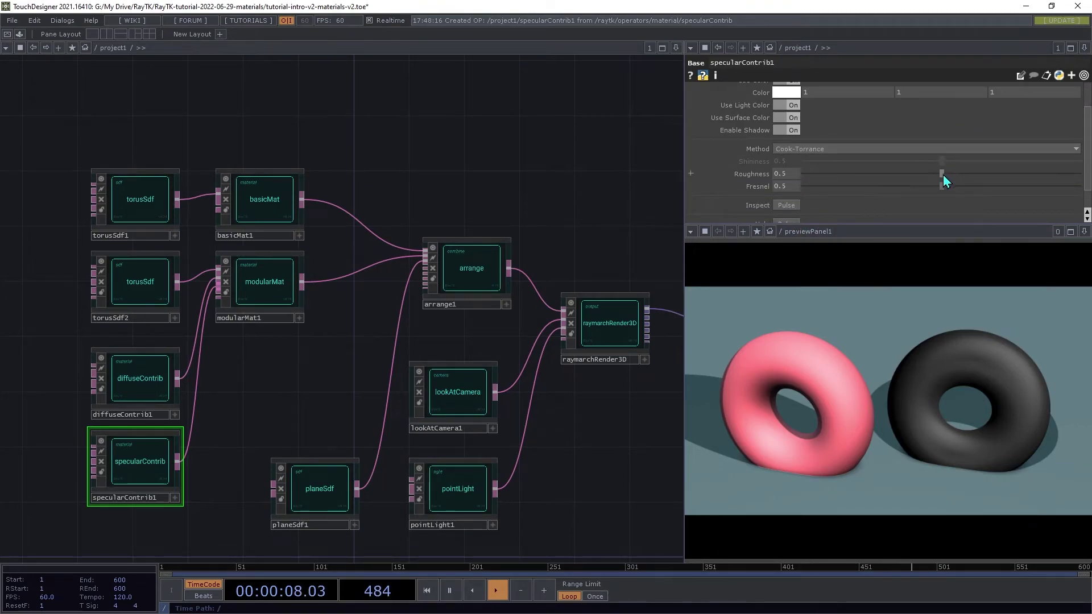
pyautogui.moveTo(943, 175)
pyautogui.mouseDown()
pyautogui.moveTo(1007, 182)
pyautogui.moveTo(820, 212)
pyautogui.moveTo(831, 203)
pyautogui.moveTo(822, 213)
pyautogui.moveTo(851, 220)
pyautogui.moveTo(998, 222)
pyautogui.moveTo(941, 184)
pyautogui.mouseUp()
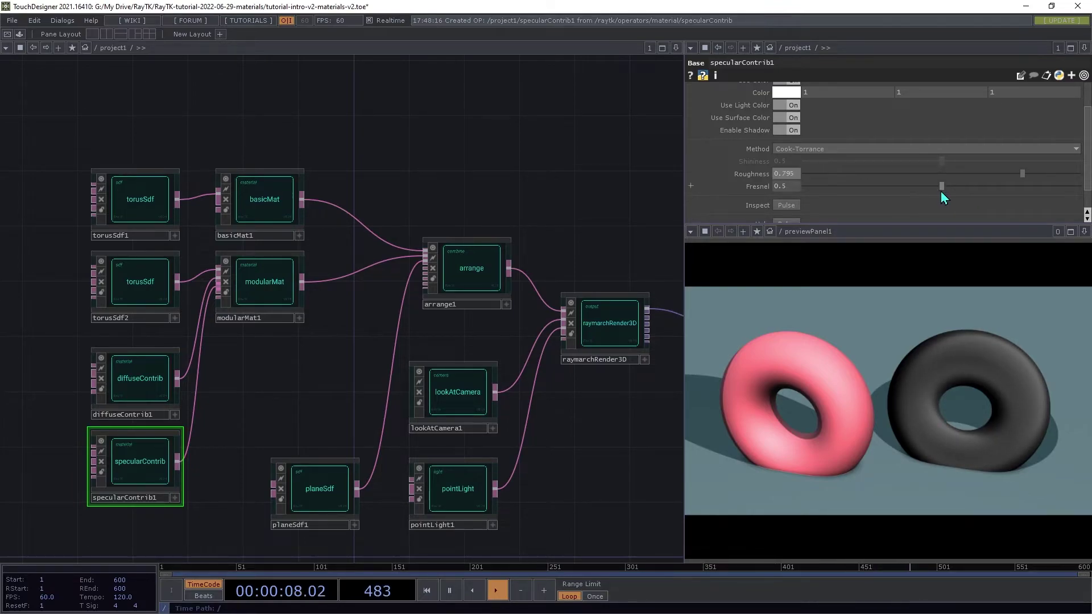
pyautogui.click(879, 149)
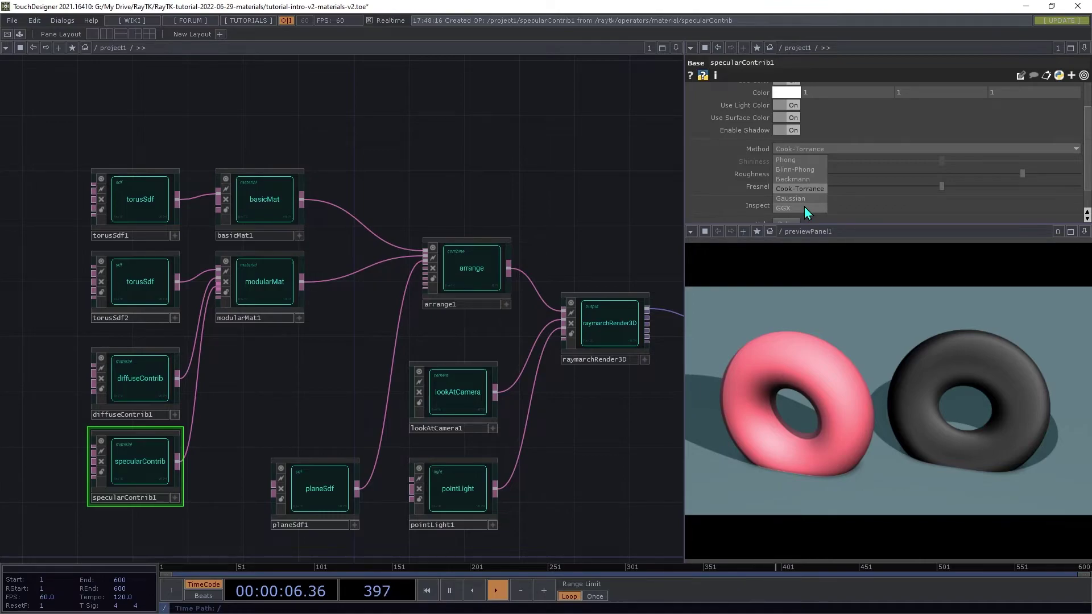
pyautogui.click(804, 207)
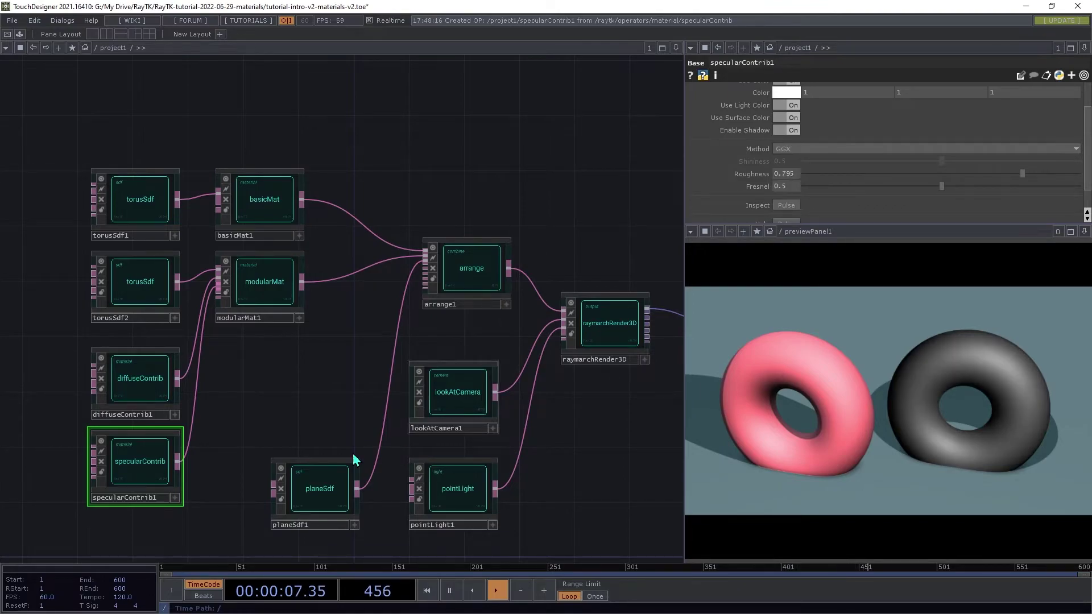
# Step: Tint specularContrib1's colour pale yellow by lowering Blue to 0.825
pyautogui.click(124, 398)
pyautogui.click(142, 475)
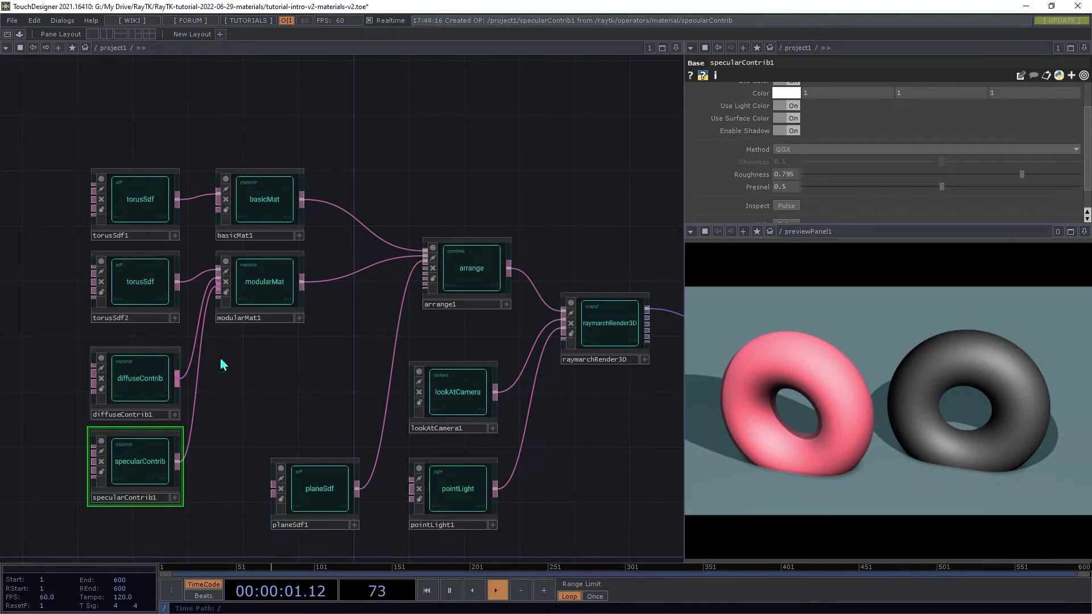
pyautogui.scroll(2, 893, 148)
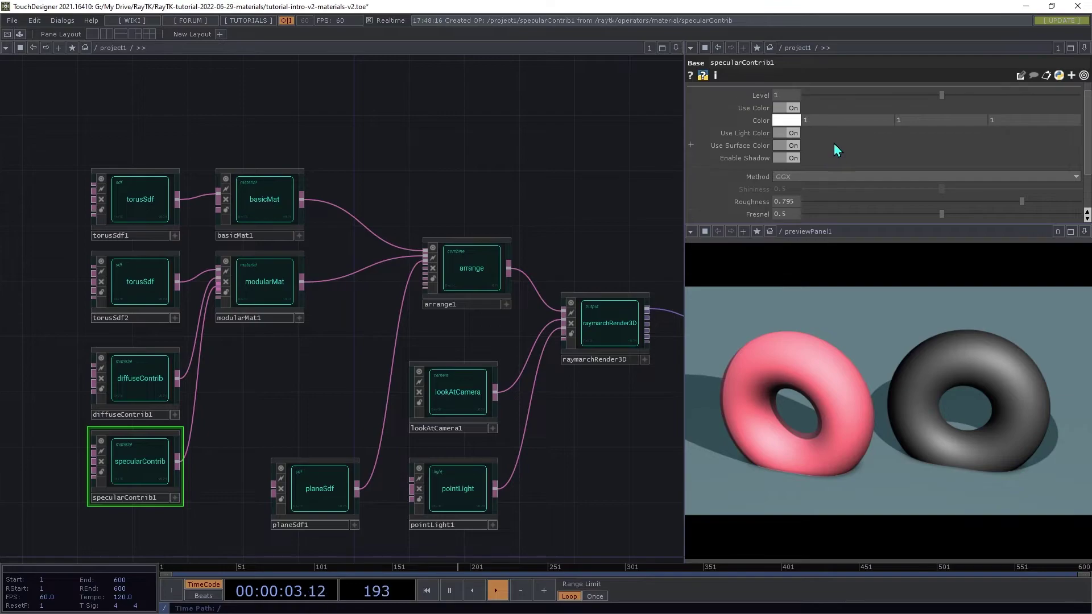
pyautogui.click(783, 123)
pyautogui.click(872, 197)
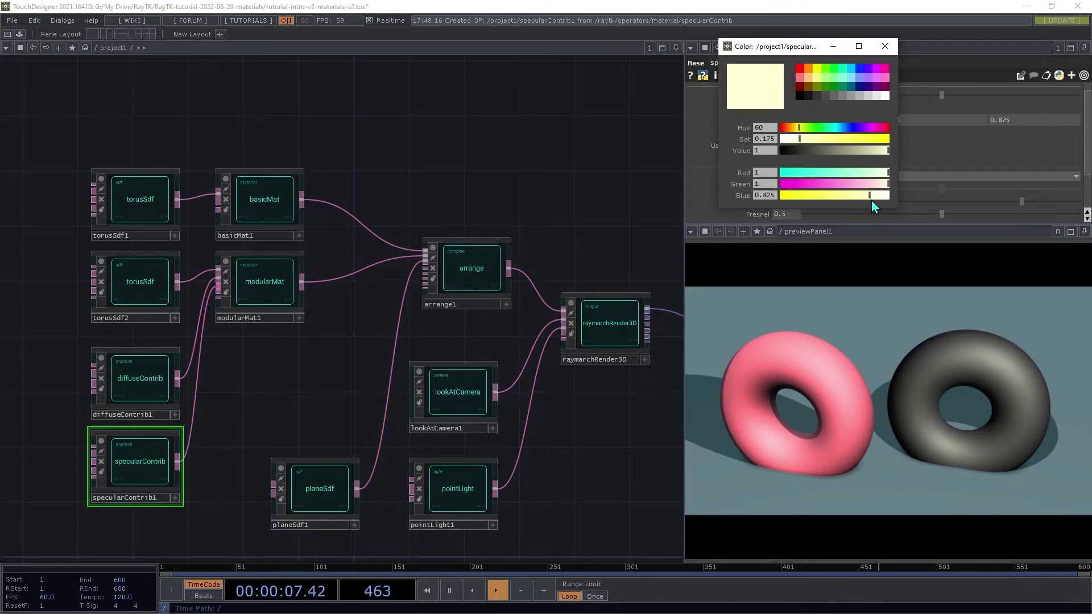
pyautogui.click(886, 47)
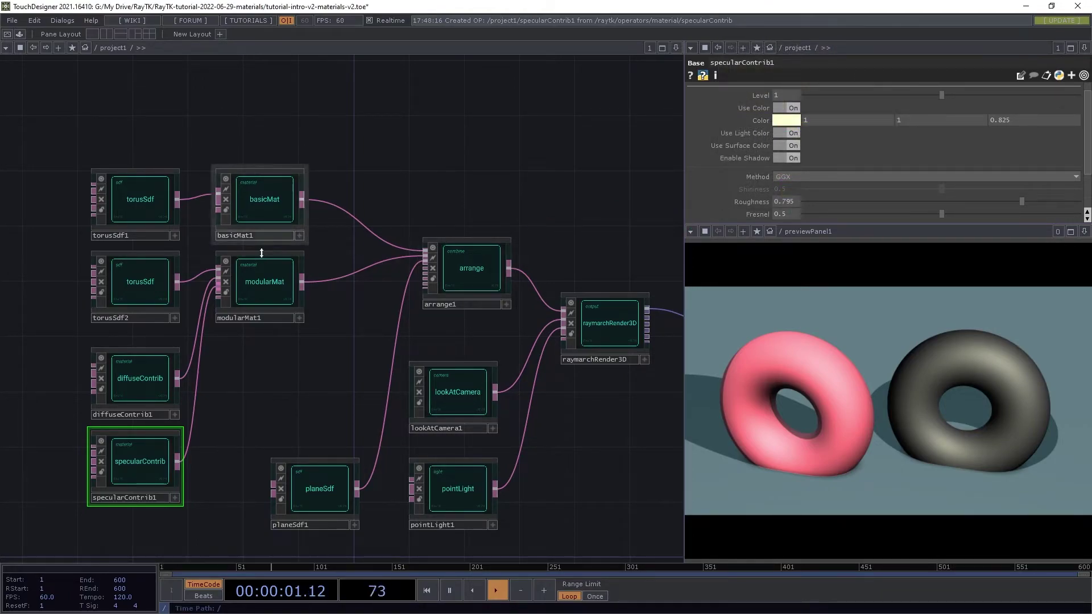
# Step: Make the diffuse colour light blue (Red 0.529), raise diffuse roughness to ~0.87, lower specular roughness
pyautogui.click(149, 379)
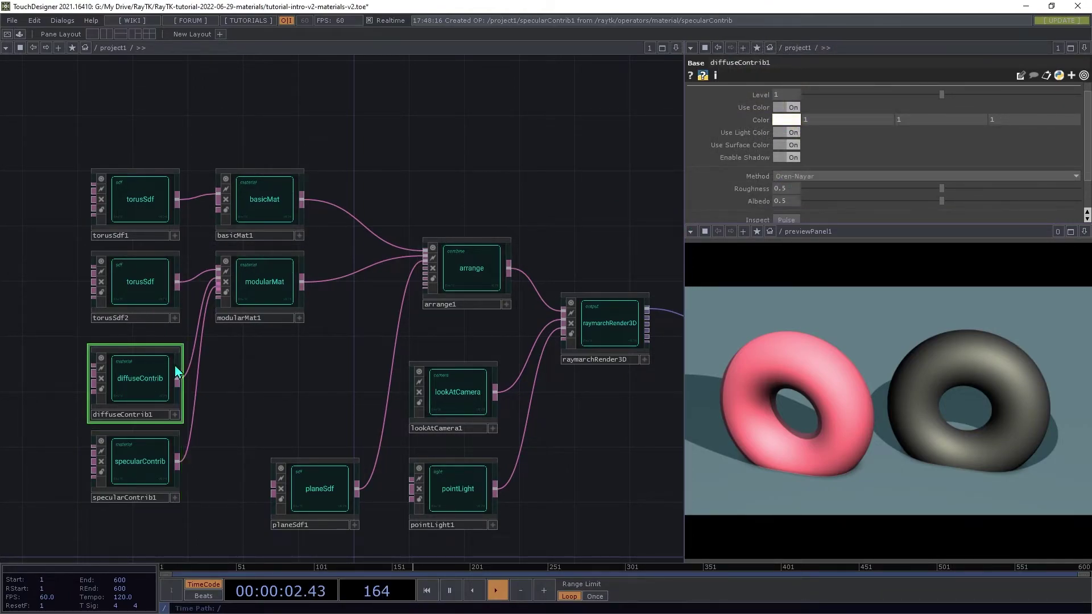
pyautogui.click(781, 121)
pyautogui.moveTo(888, 173); pyautogui.dragTo(839, 180)
pyautogui.click(885, 46)
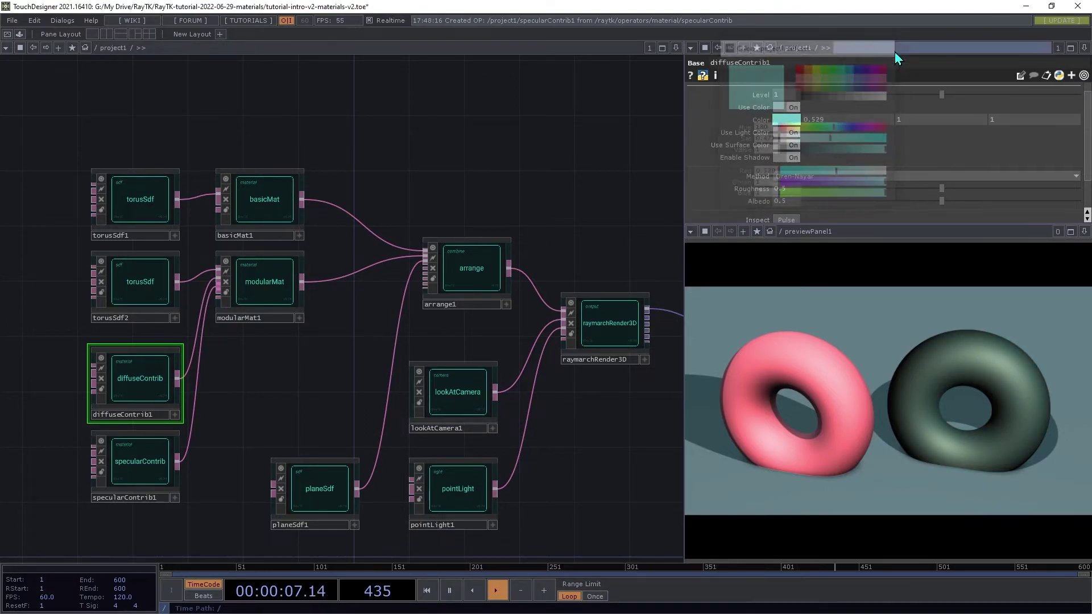
pyautogui.moveTo(945, 189); pyautogui.dragTo(1051, 190)
pyautogui.click(137, 453)
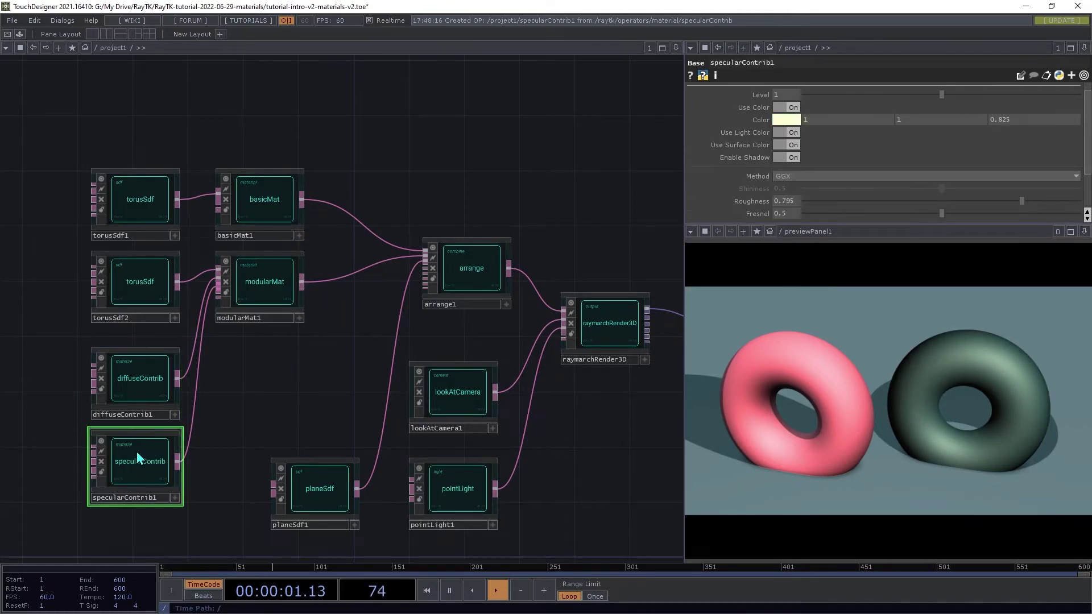
pyautogui.moveTo(1022, 203); pyautogui.dragTo(1001, 213)
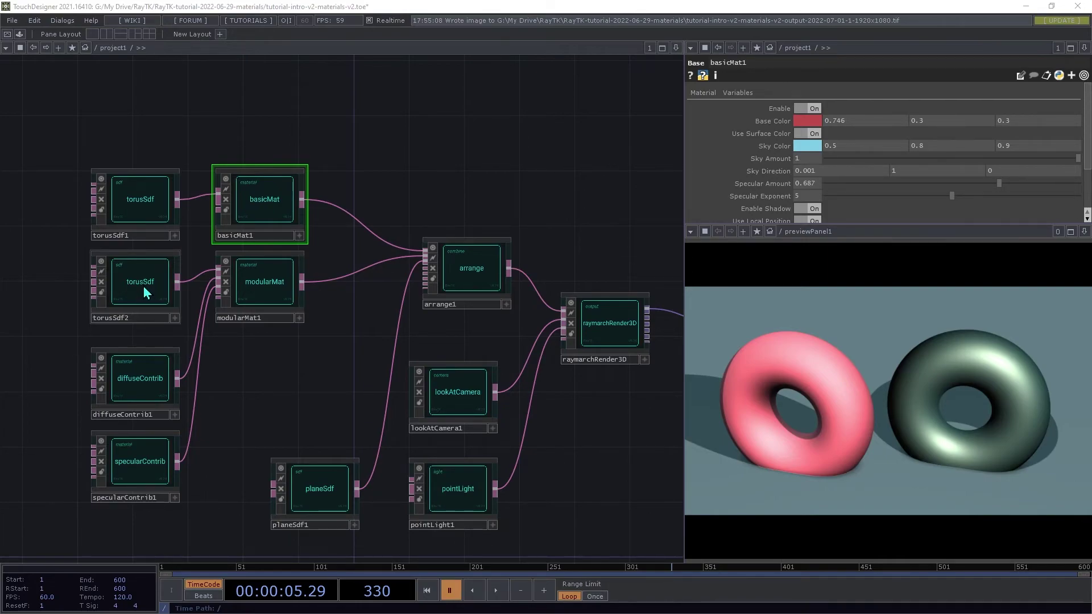
# Step: Inspect modularMat1, raymarchRender3D, diffuseContrib1 and specularContrib1, ending on modularMat1's parameters
pyautogui.click(271, 280)
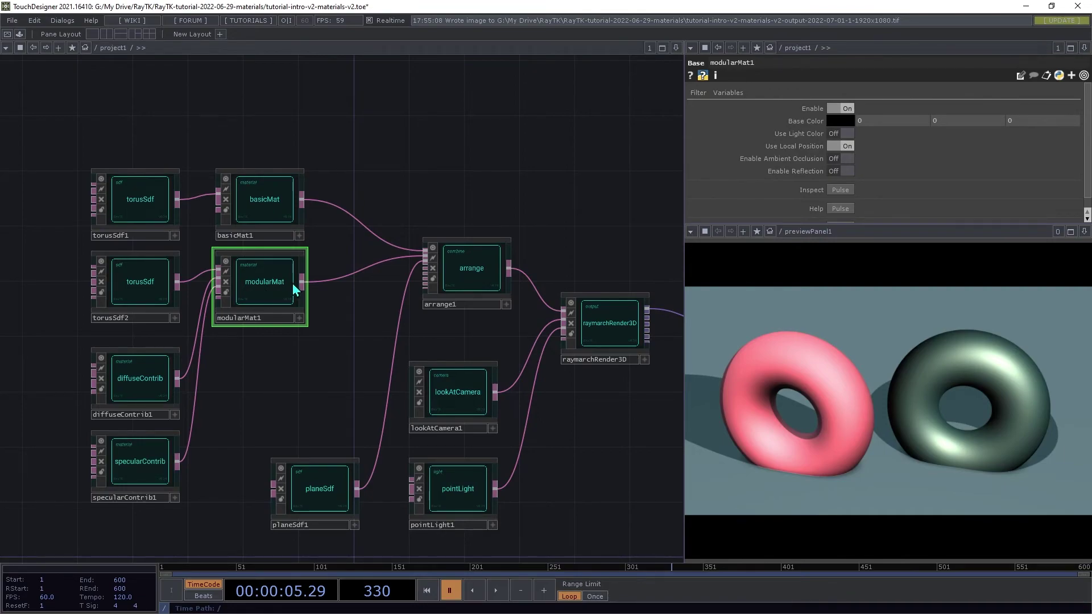
pyautogui.click(599, 326)
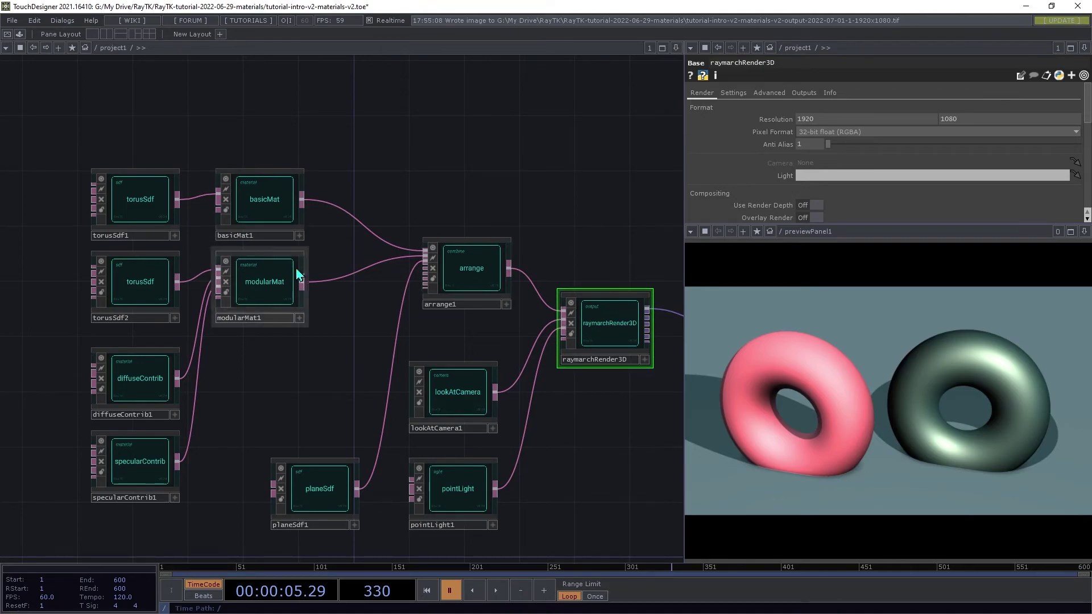
pyautogui.click(271, 282)
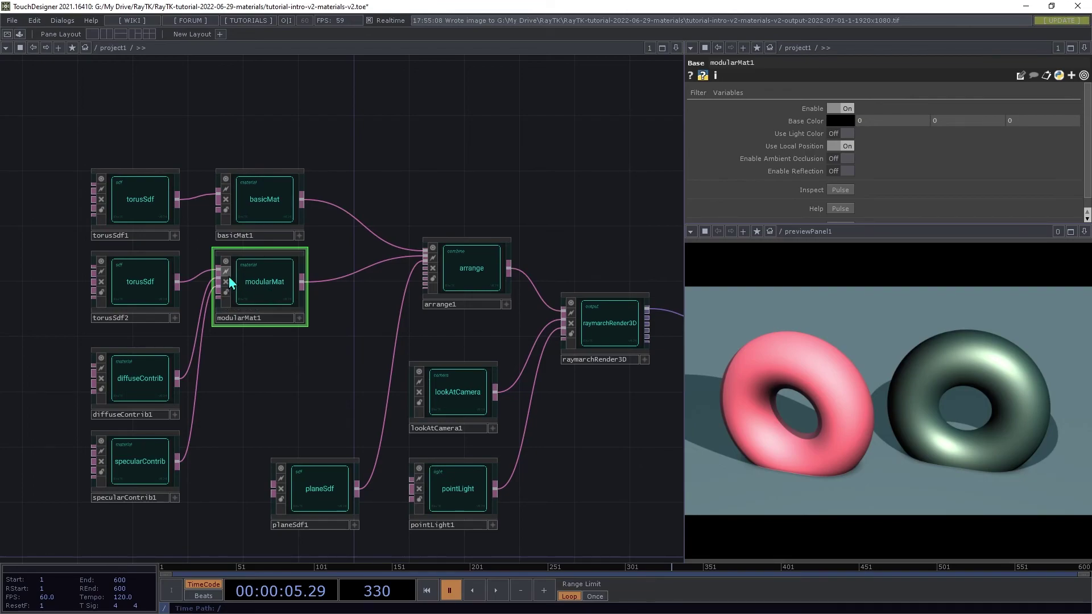
pyautogui.click(147, 384)
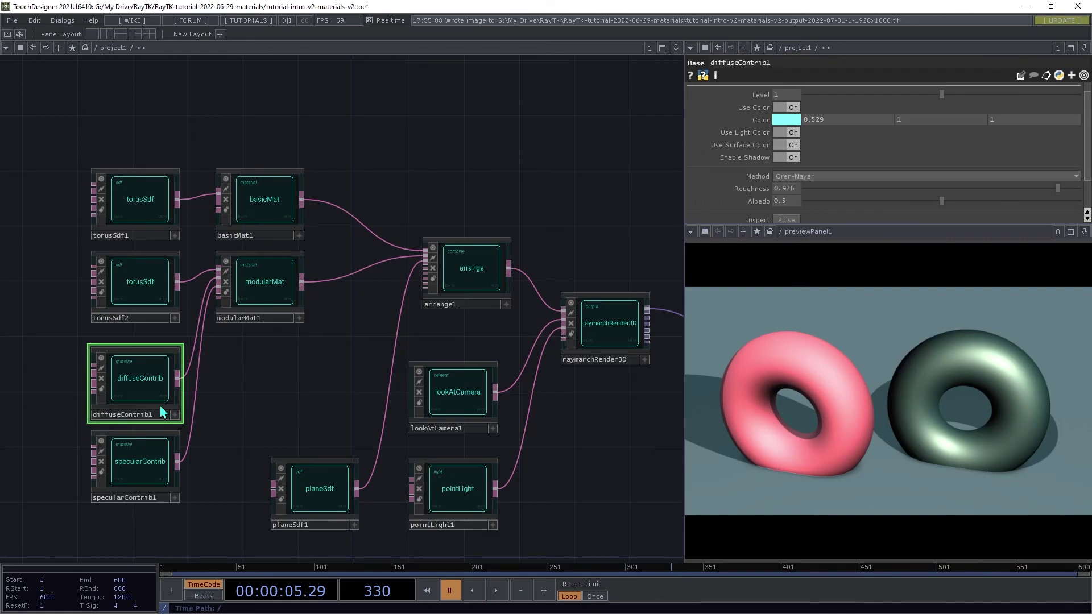
pyautogui.moveTo(197, 404)
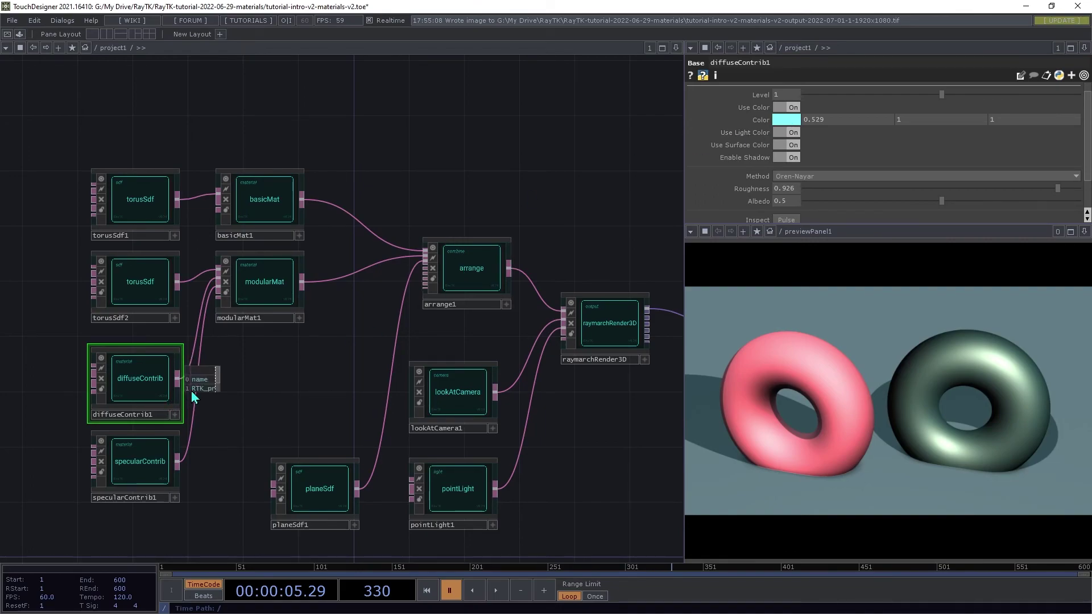
pyautogui.click(145, 459)
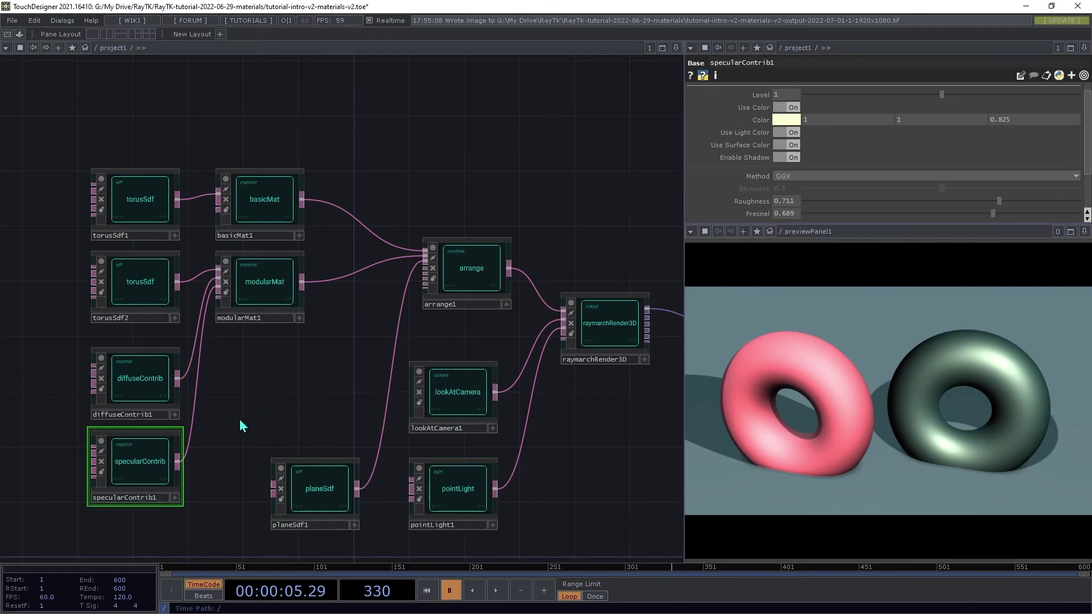
pyautogui.click(254, 297)
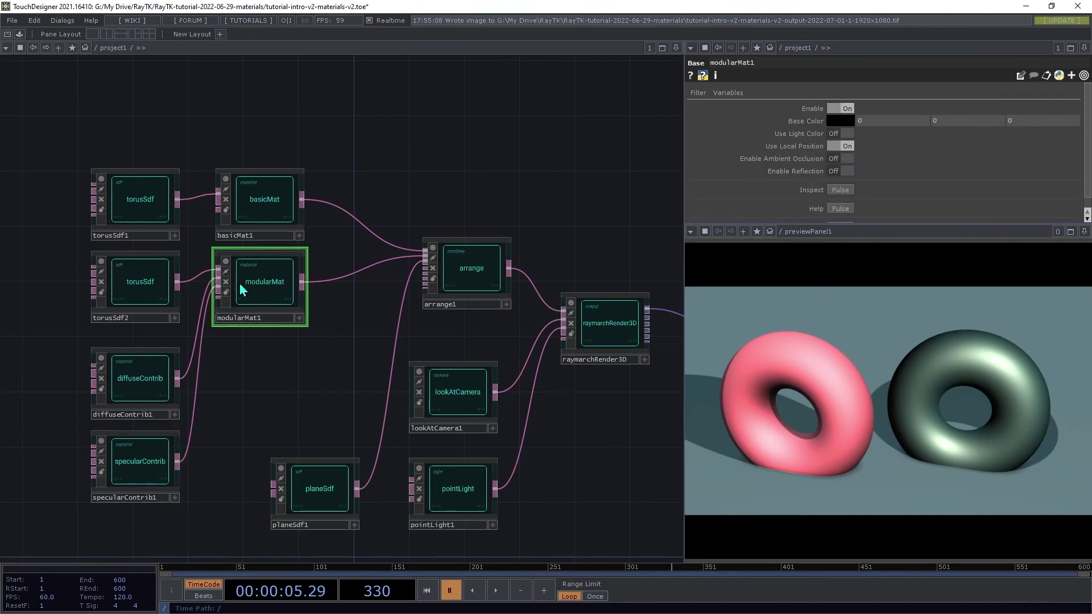